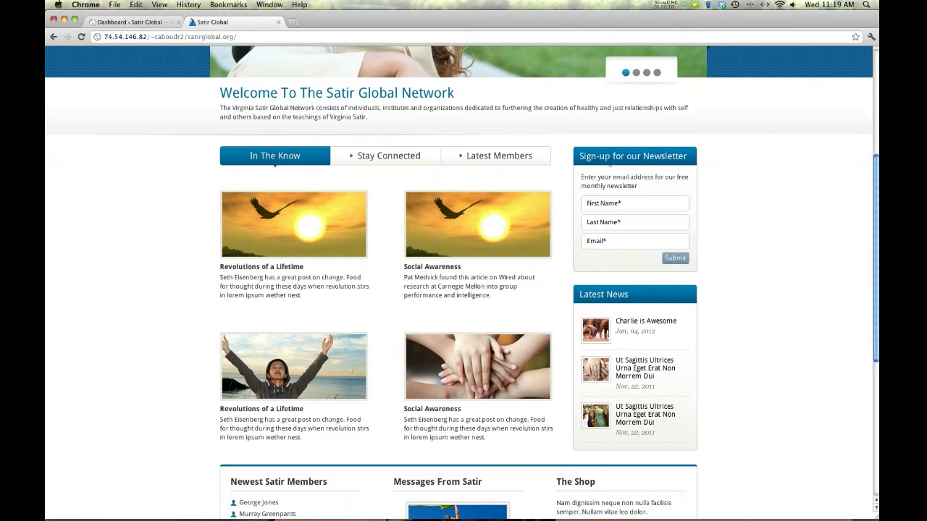
- Look over the live site's home page and the Blog page with its sidebar widgets
scroll(721, 172, down, 8)
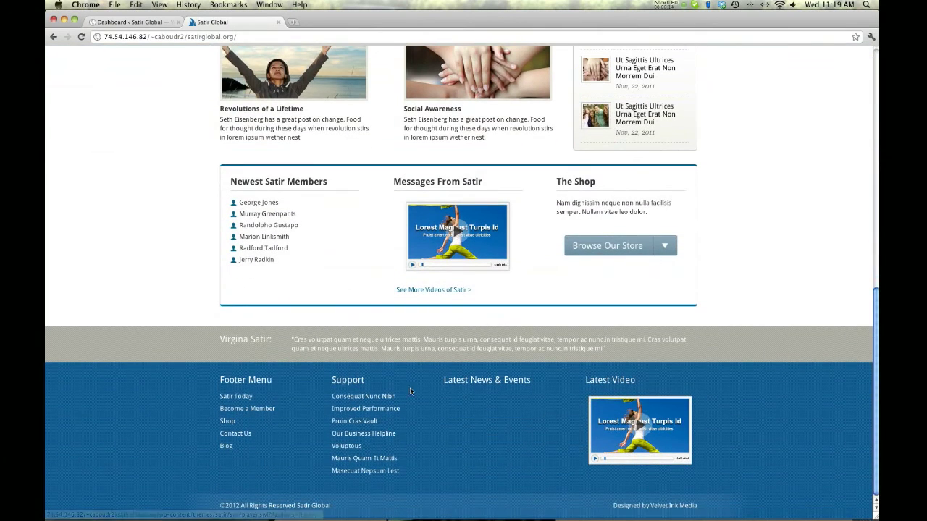
scroll(398, 385, up, 15)
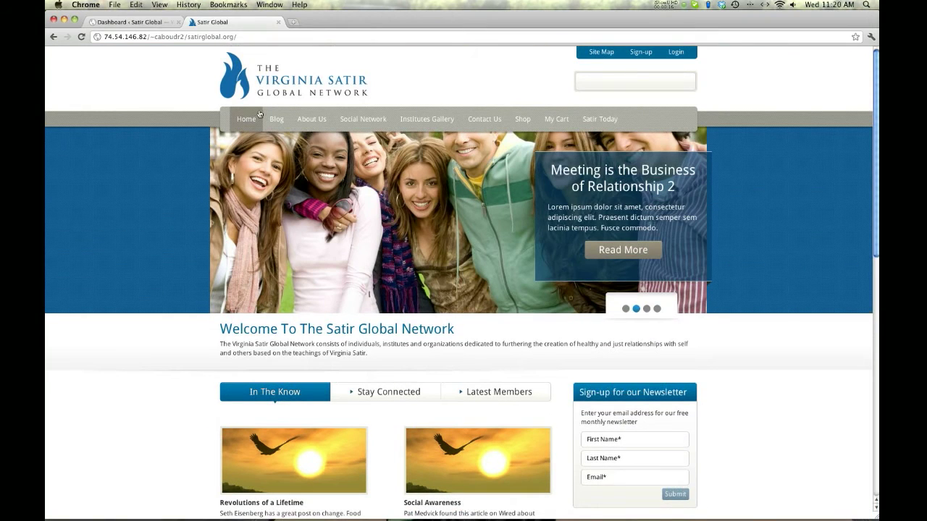
click(273, 123)
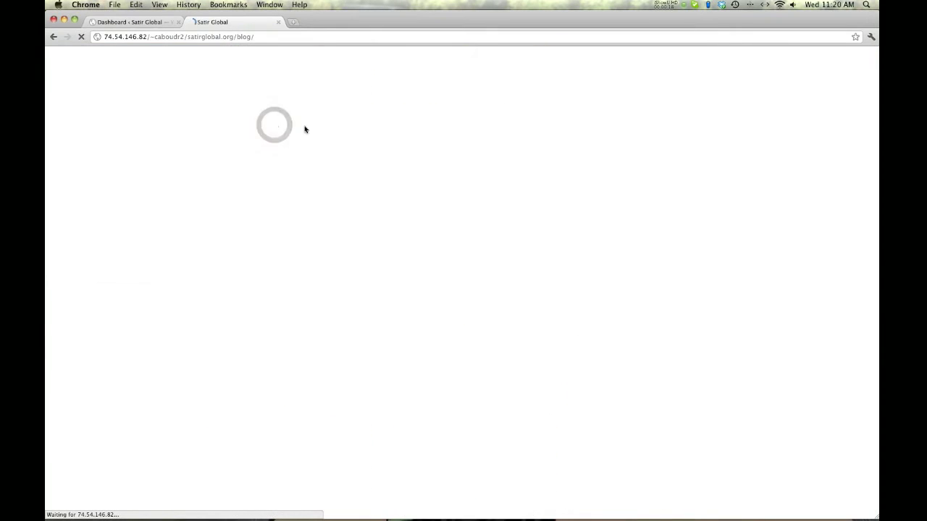
scroll(635, 211, down, 10)
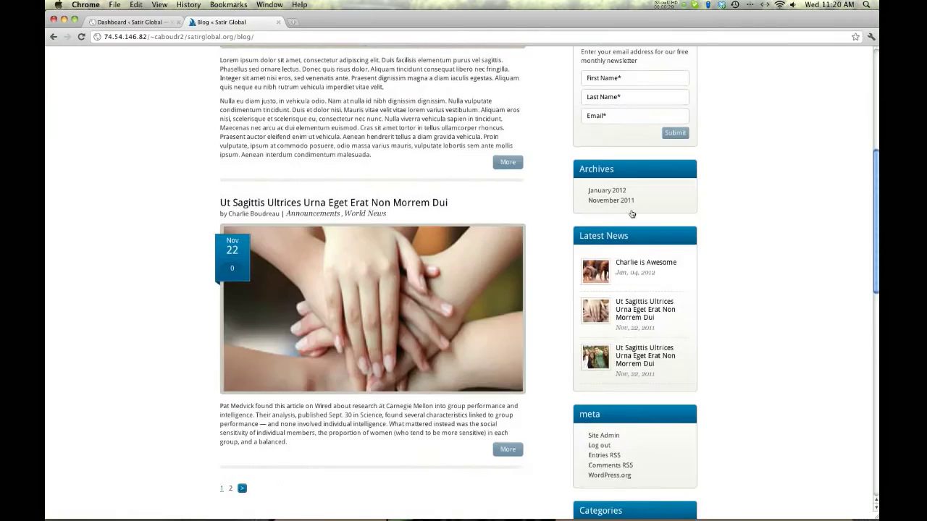
scroll(634, 211, up, 10)
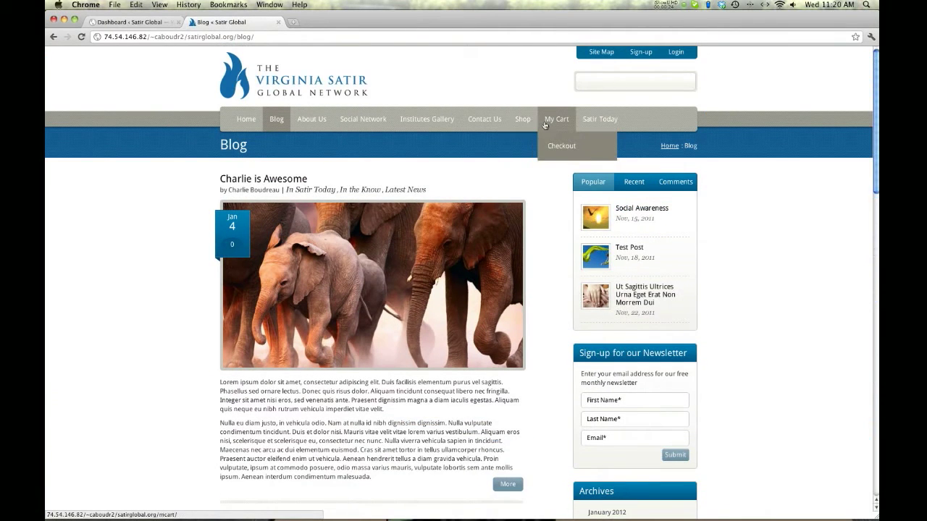
- Examine the sidebar on the Satir Today page and return to the site's home page
click(592, 120)
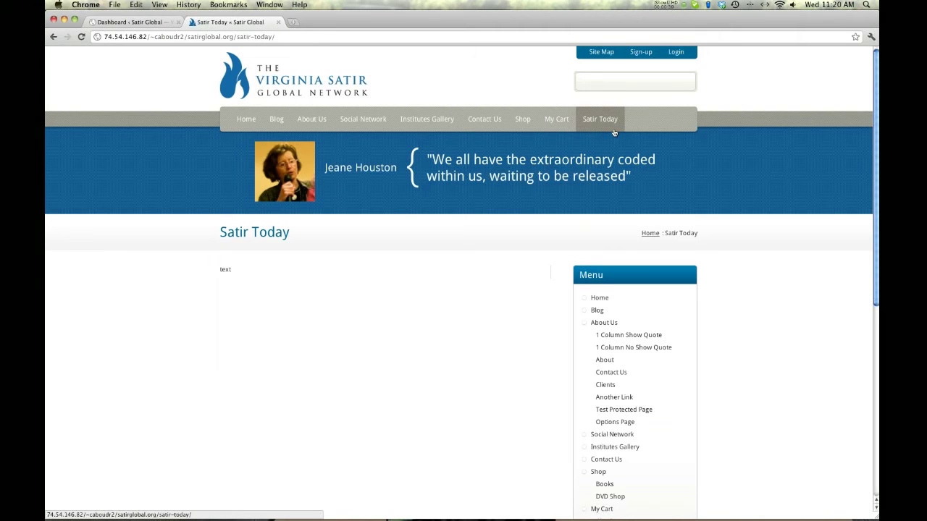
scroll(637, 326, down, 5)
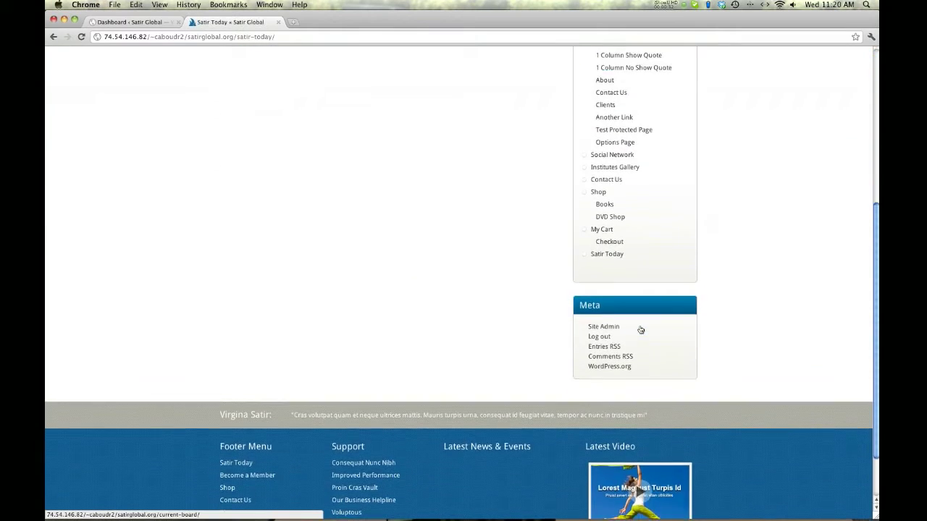
scroll(636, 322, up, 5)
scroll(635, 319, down, 5)
scroll(625, 296, up, 5)
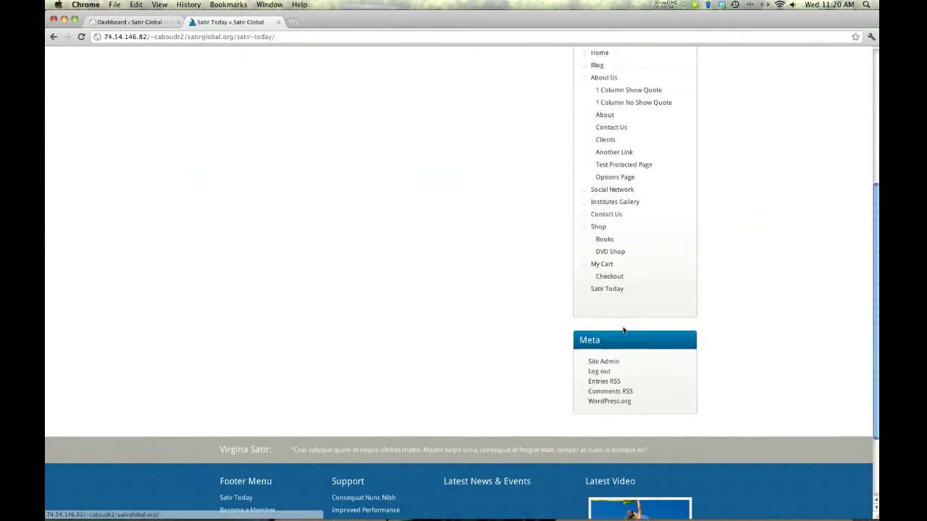
click(250, 119)
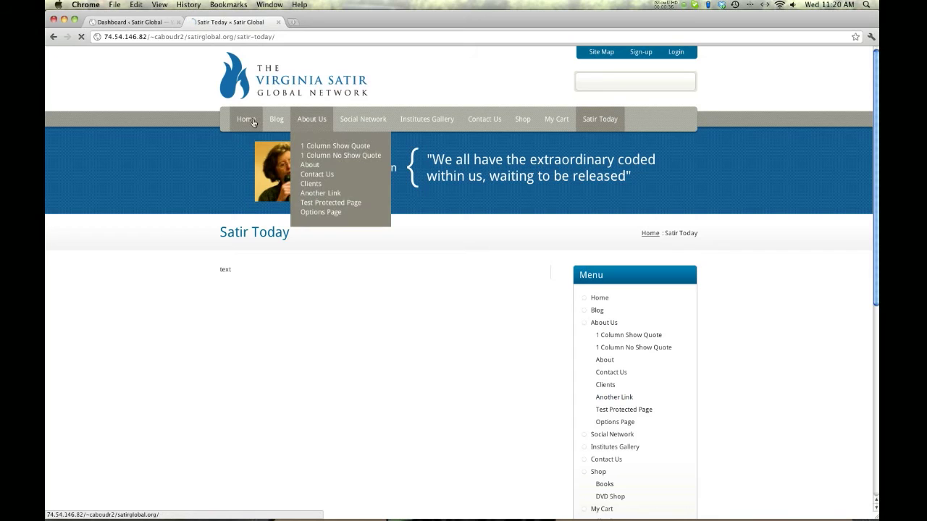
- Switch to the WordPress dashboard and open the Widgets management page
click(132, 22)
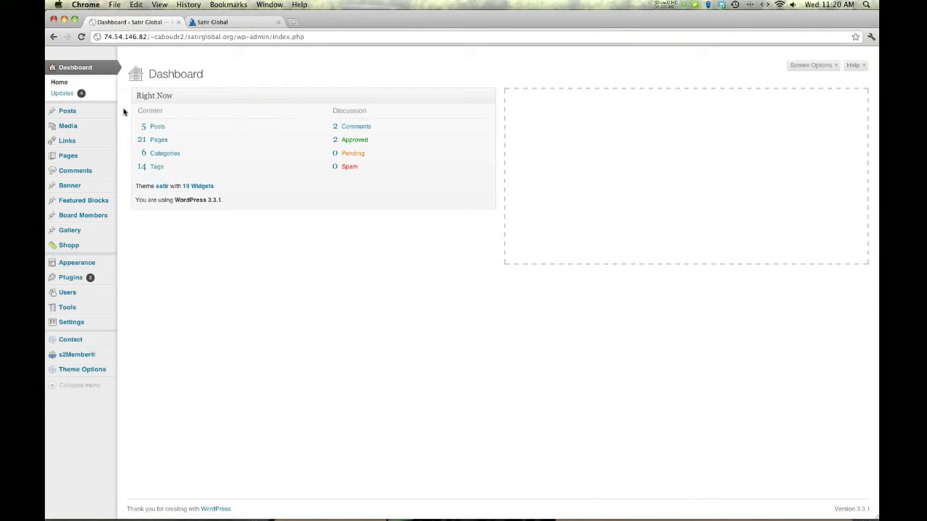
mouse_move(94, 269)
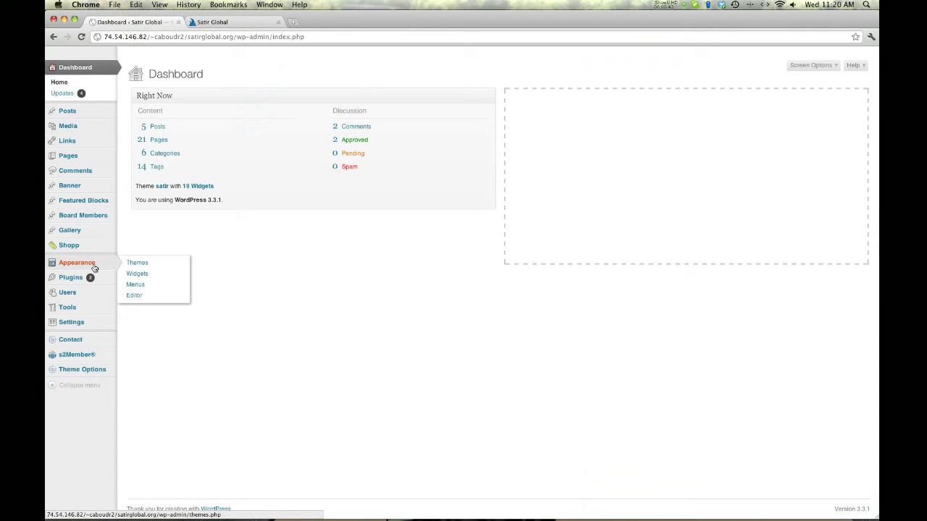
click(137, 276)
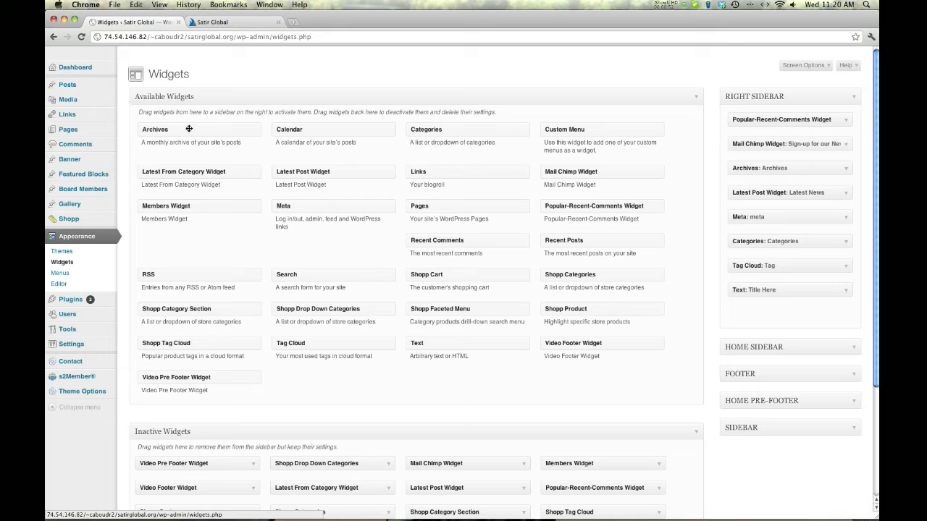
- Add a Categories widget below the Text widget in the Right Sidebar and delete that new widget again
scroll(209, 203, down, 3)
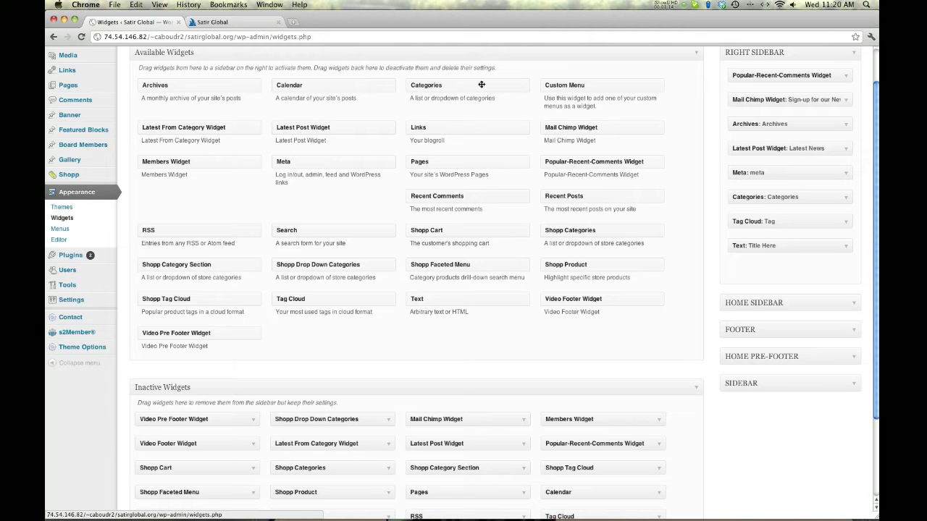
drag(481, 85, 792, 269)
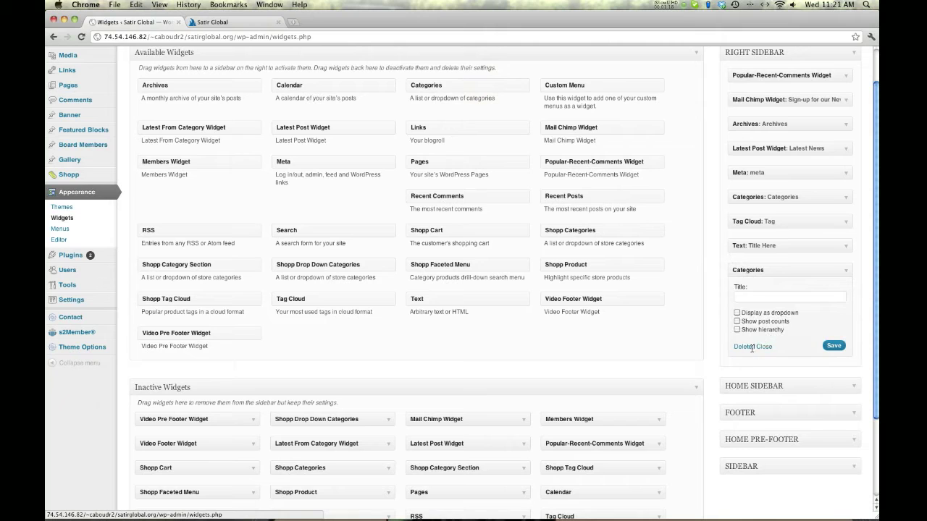
click(744, 347)
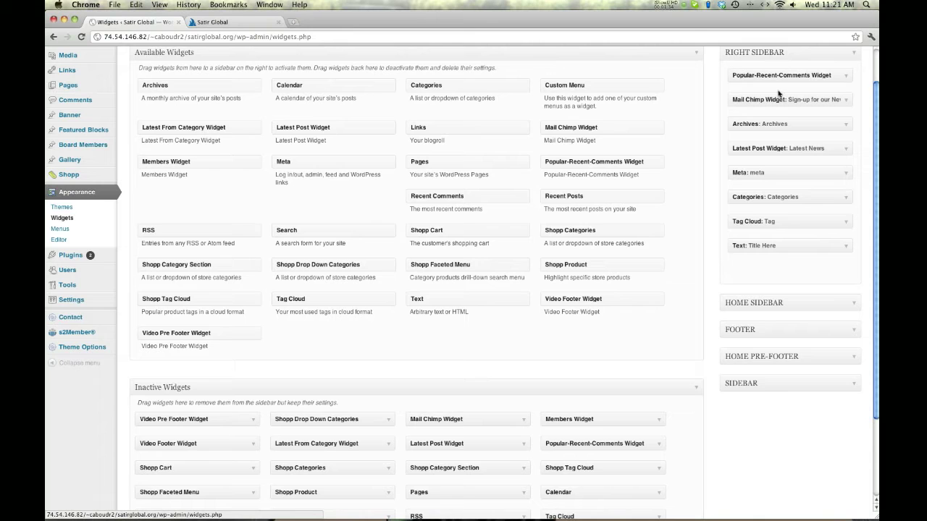
scroll(778, 93, up, 1)
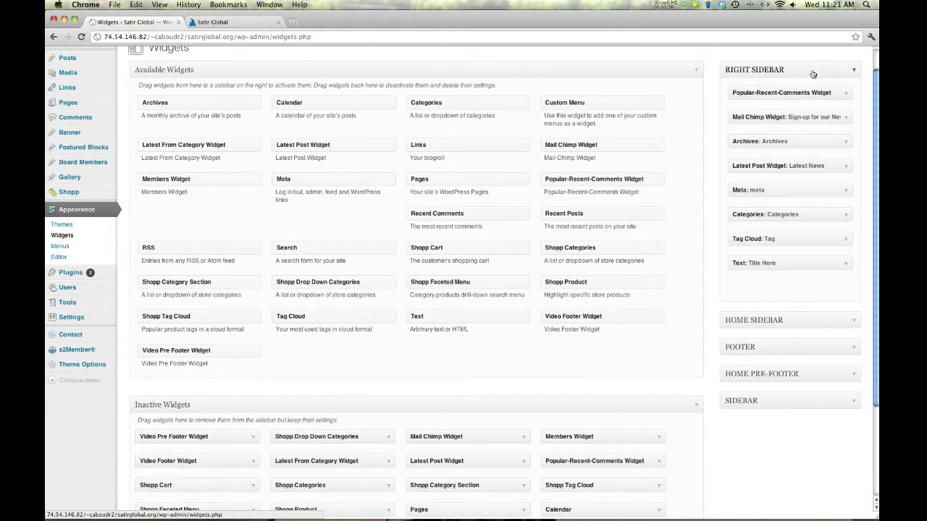
- Examine the order of the sidebar widgets on the live site's Blog page
click(206, 22)
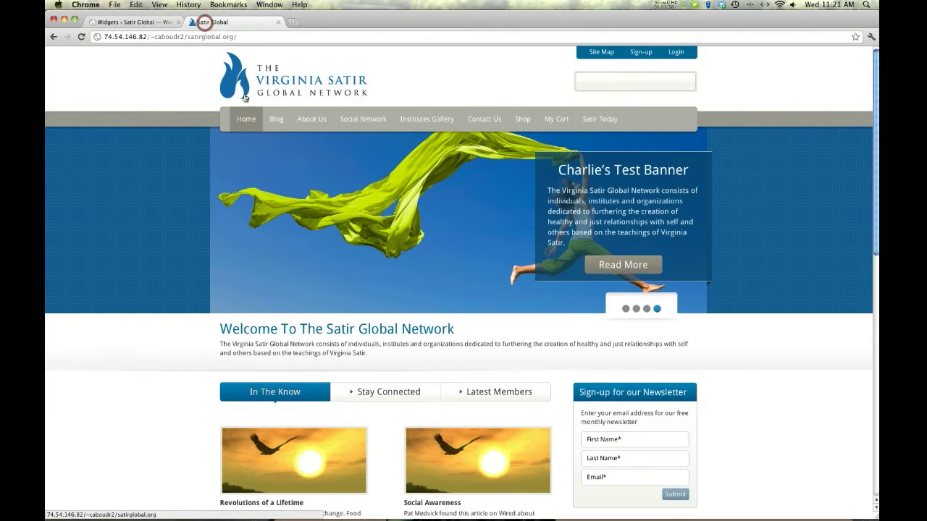
click(273, 120)
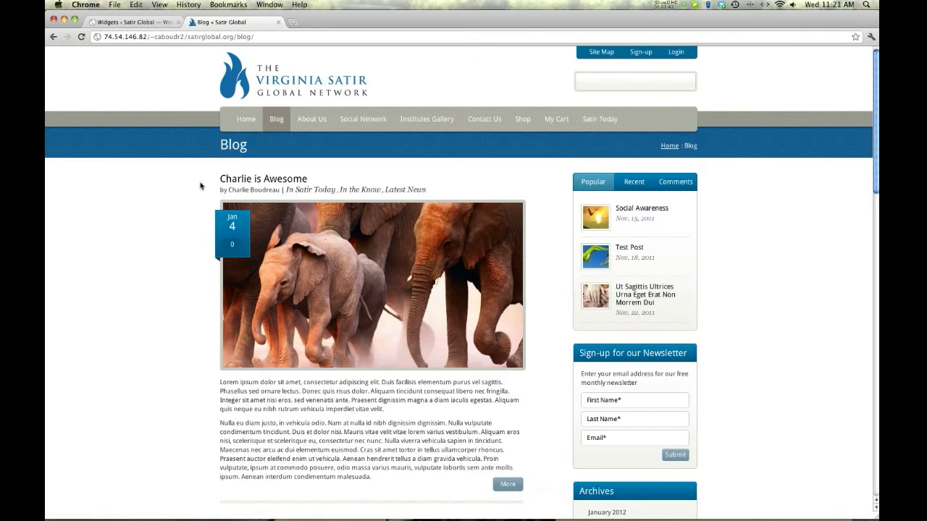
scroll(580, 183, down, 2)
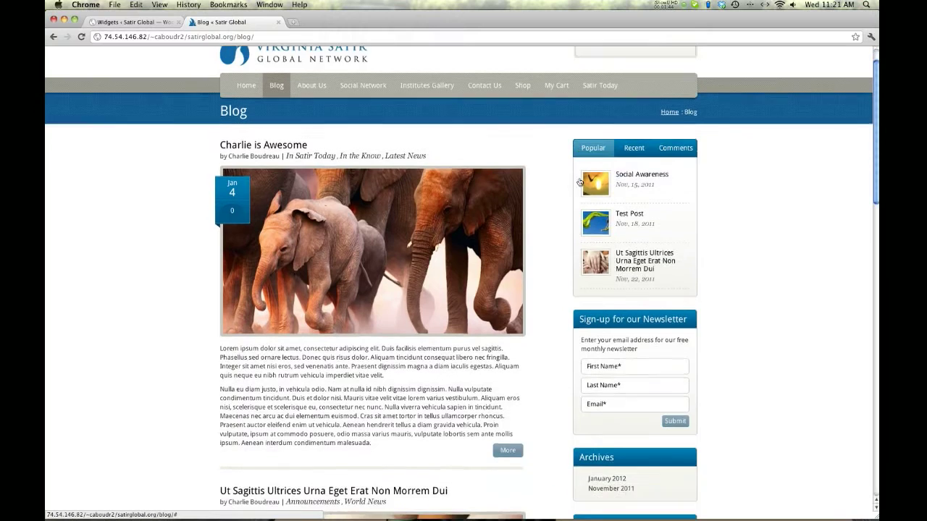
scroll(647, 165, down, 4)
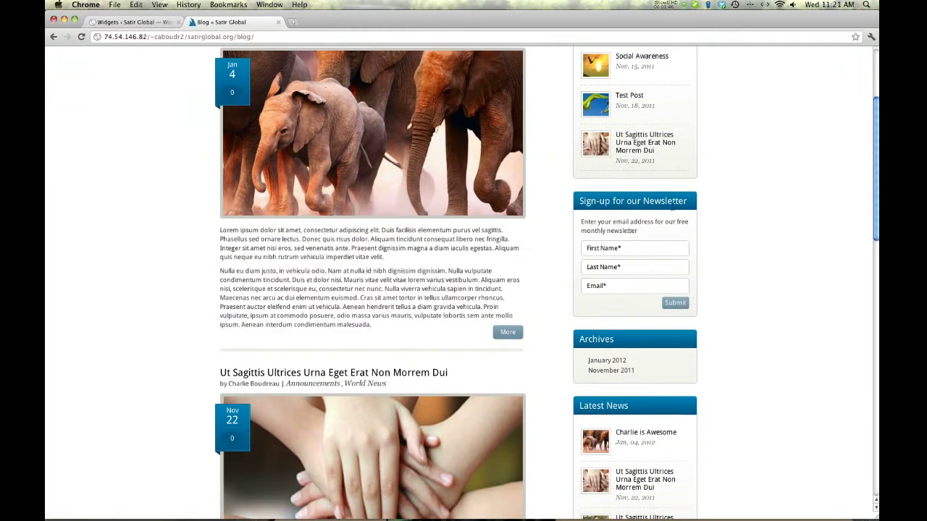
scroll(688, 224, down, 2)
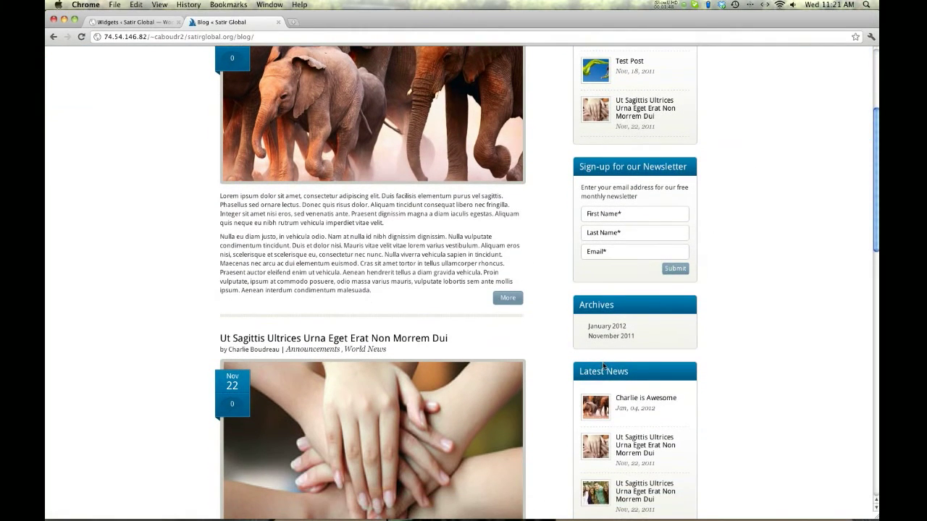
scroll(603, 366, up, 5)
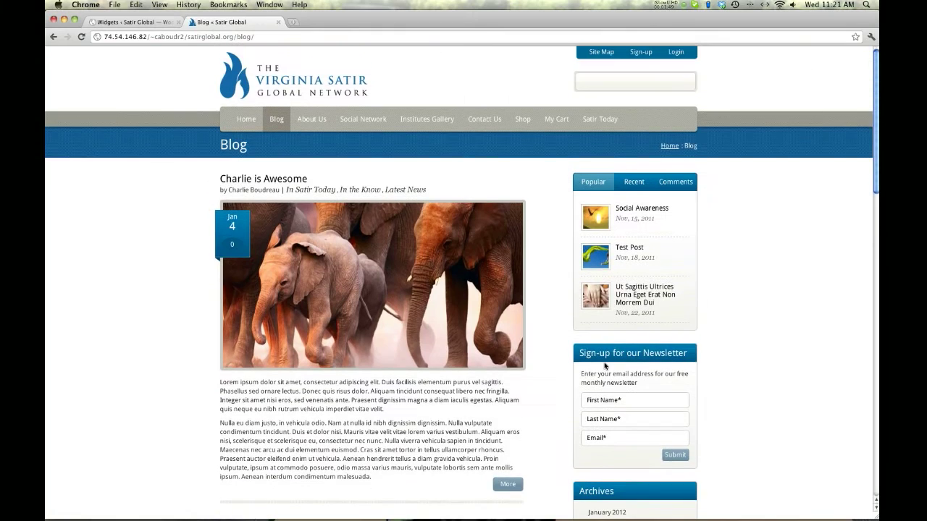
- In the Right Sidebar widget area, move Archives below Tag Cloud and move the Text widget between Meta and Categories
click(132, 27)
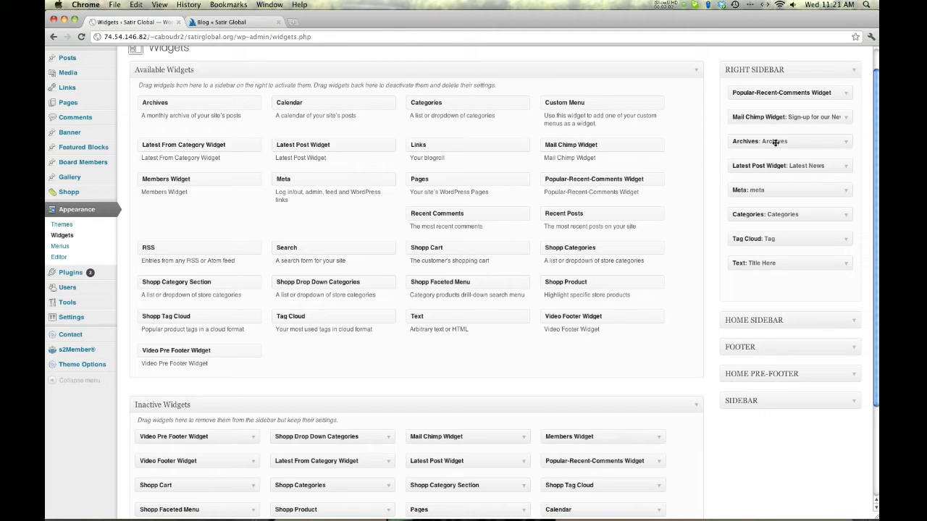
drag(776, 140, 777, 244)
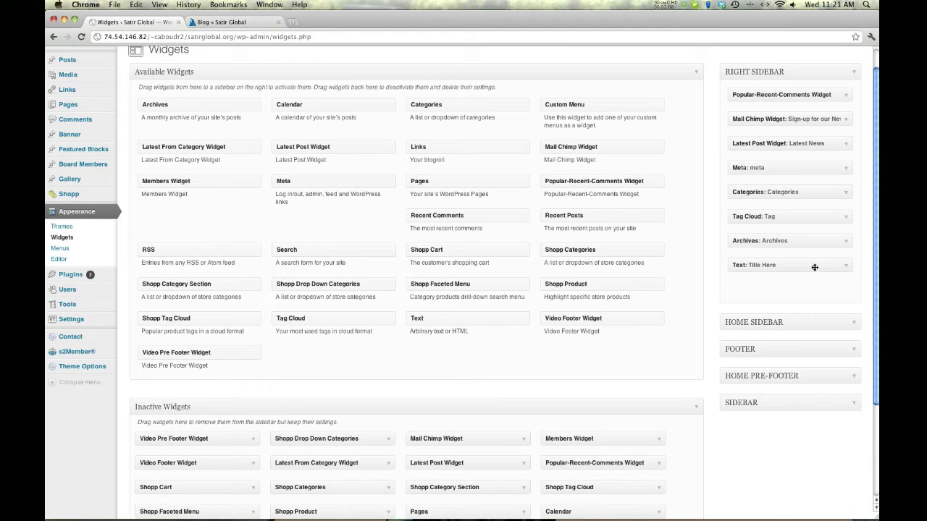
drag(795, 267, 789, 190)
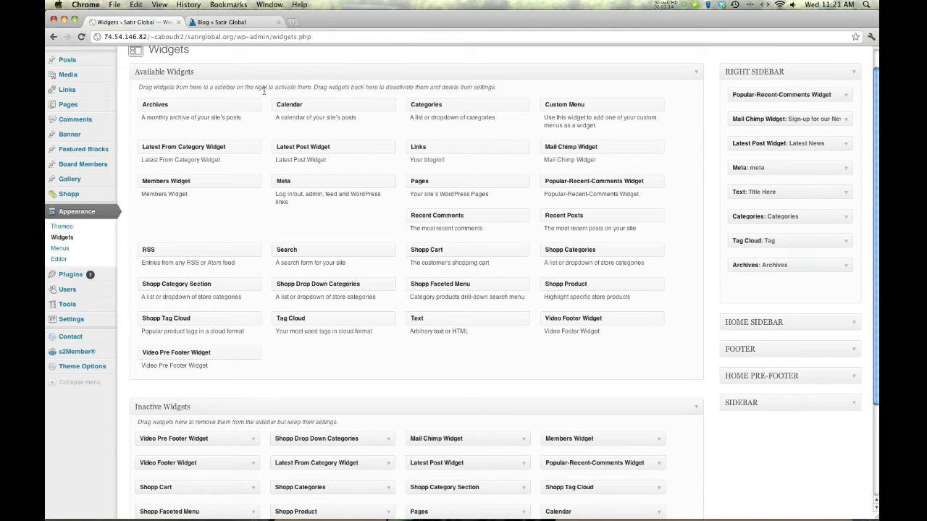
- Reload the live Blog page and check the order of its sidebar widgets down to Archives
click(228, 21)
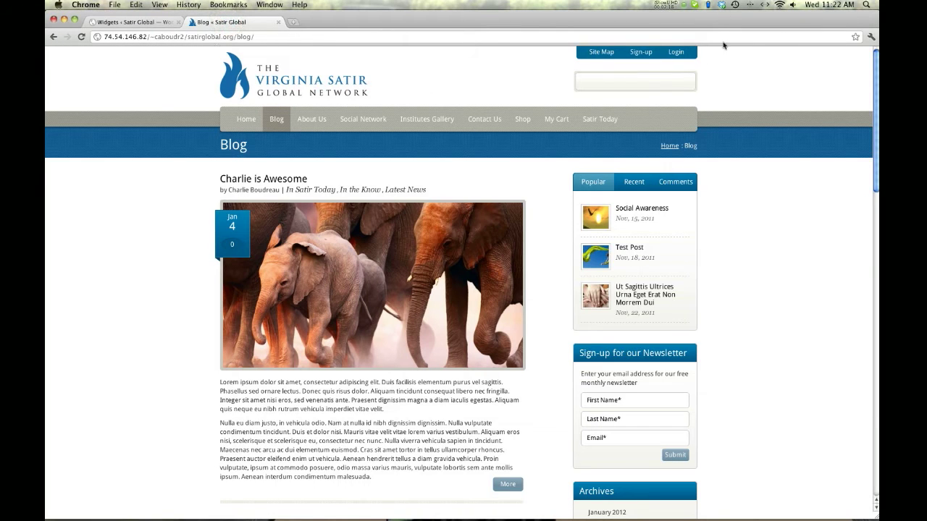
scroll(688, 449, down, 5)
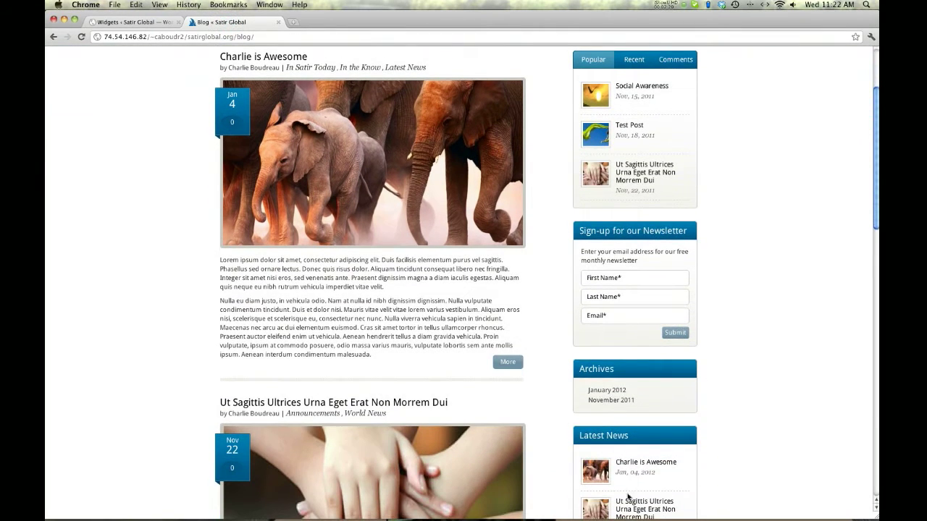
click(82, 37)
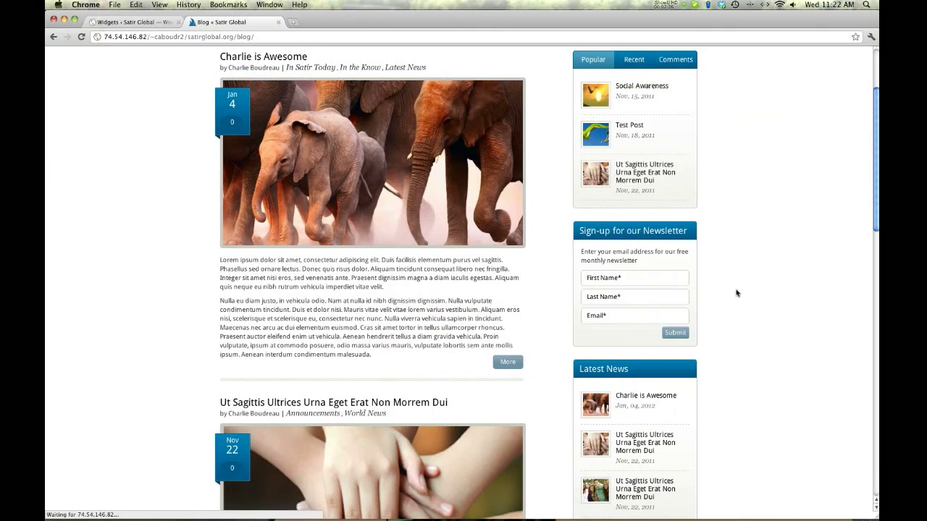
scroll(738, 290, up, 1)
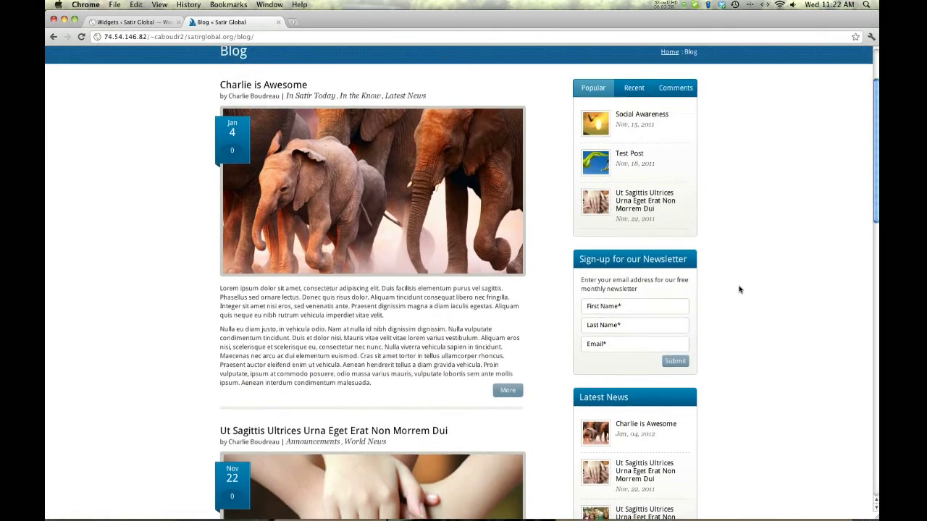
scroll(739, 289, down, 8)
scroll(739, 290, down, 9)
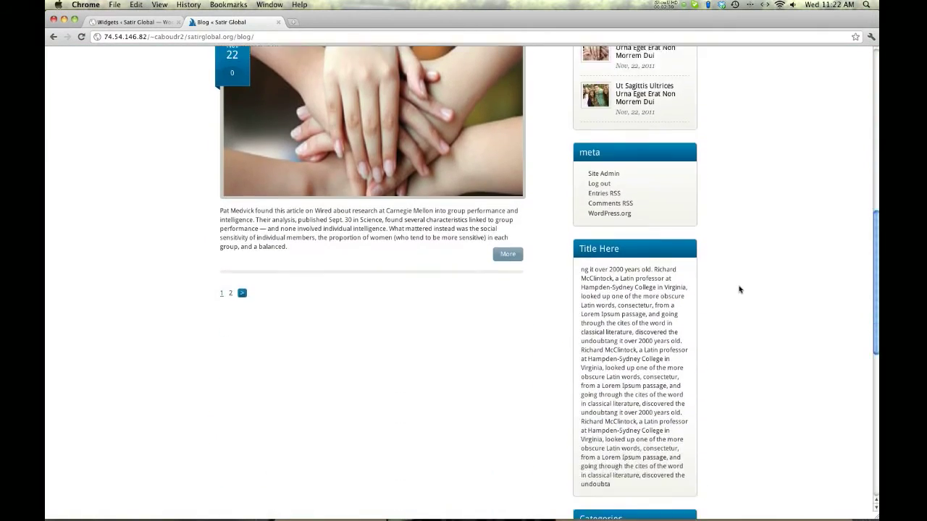
scroll(635, 387, down, 1)
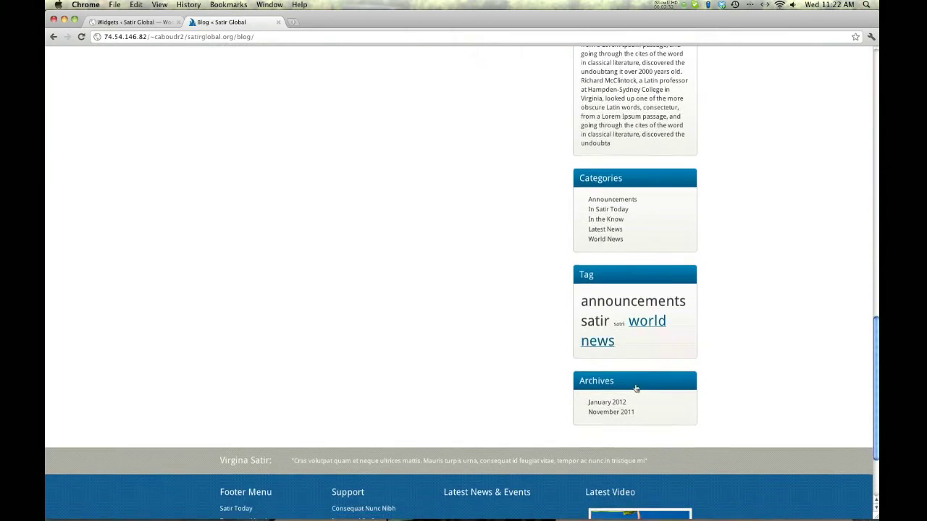
scroll(633, 372, up, 3)
scroll(632, 372, up, 20)
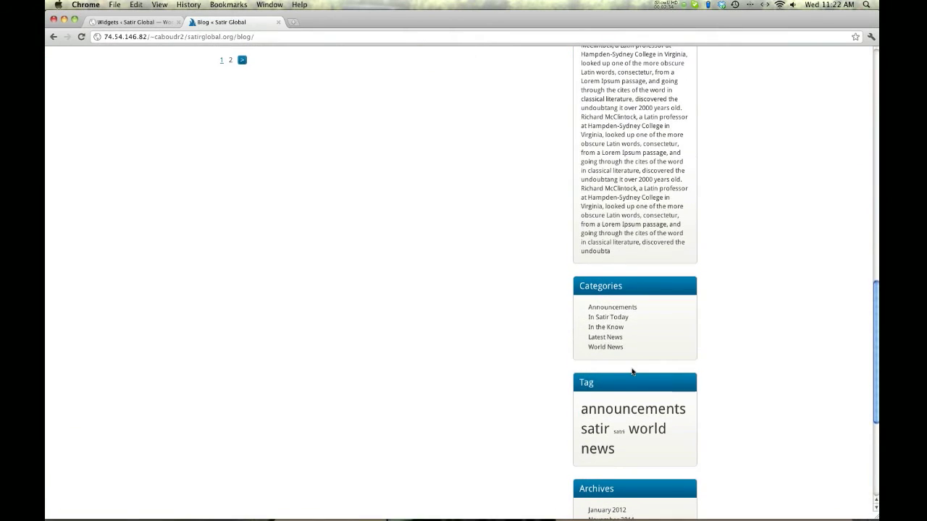
- Return to the Widgets page, view the settings of the Right Sidebar's Archives widget and collapse them
click(113, 22)
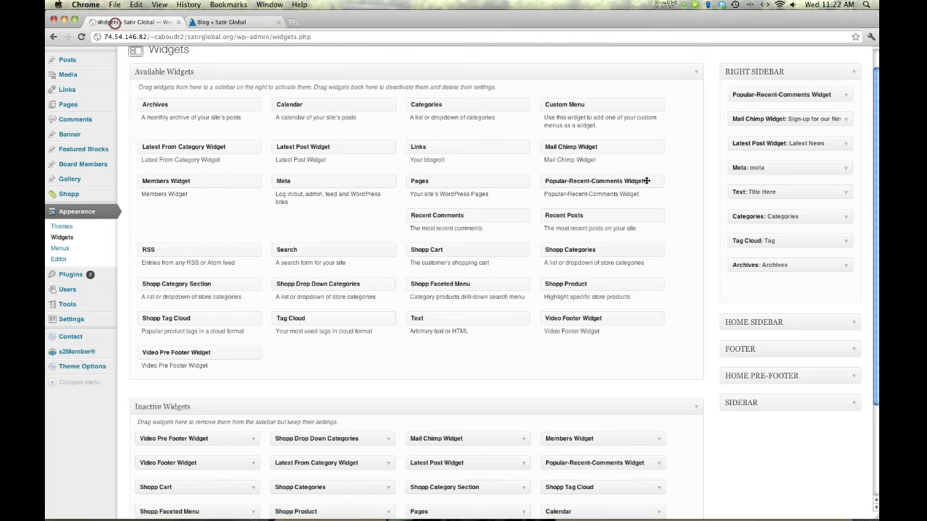
click(845, 265)
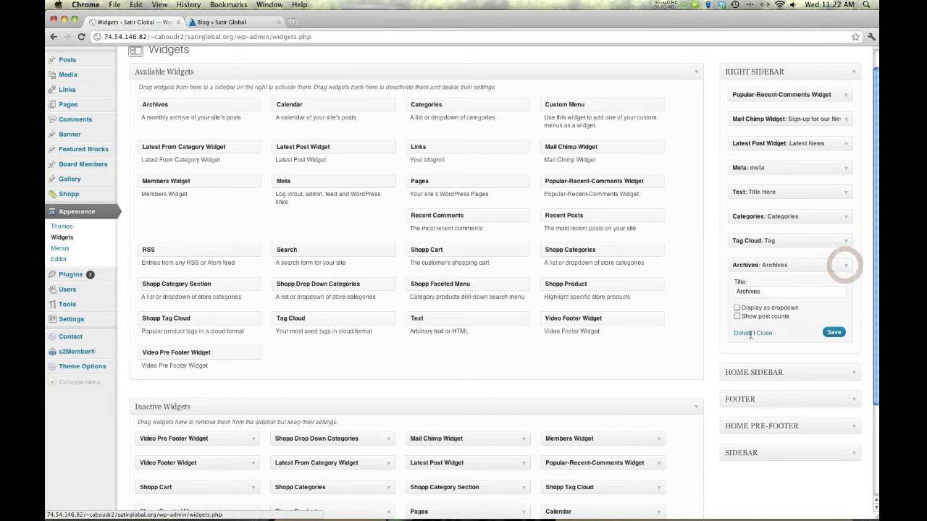
click(845, 265)
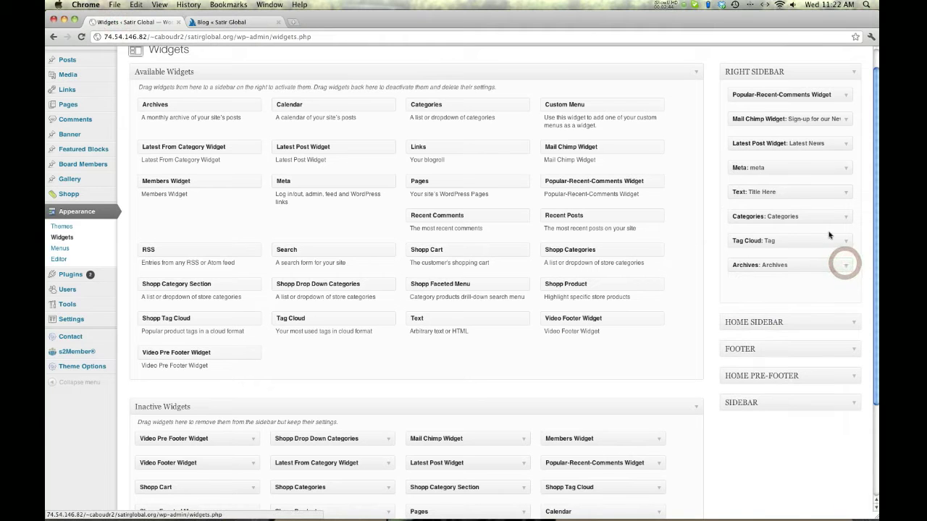
- Expand the Right Sidebar's Tag Cloud and Categories widgets and view their title and display settings
click(844, 240)
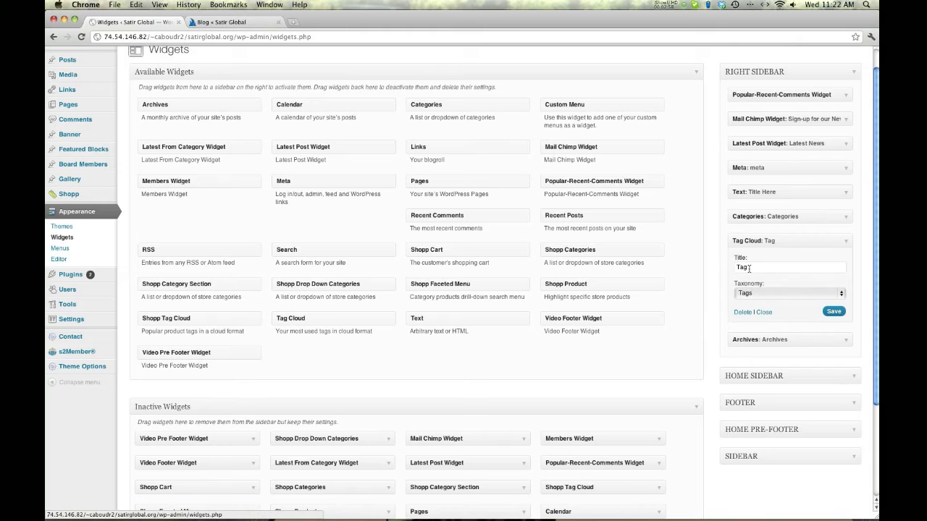
click(844, 216)
click(770, 243)
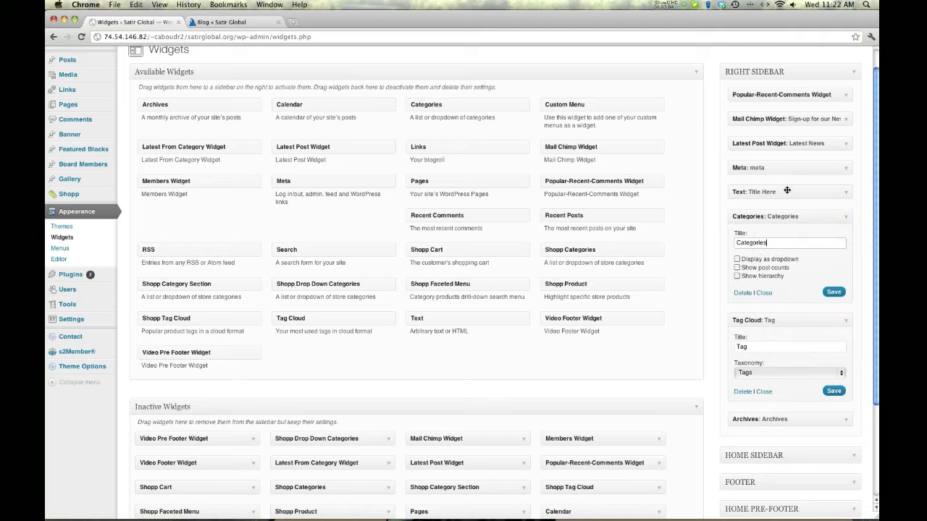
- View the title setting of the Right Sidebar's Mail Chimp Widget, and collapse that widget and Tag Cloud
click(844, 145)
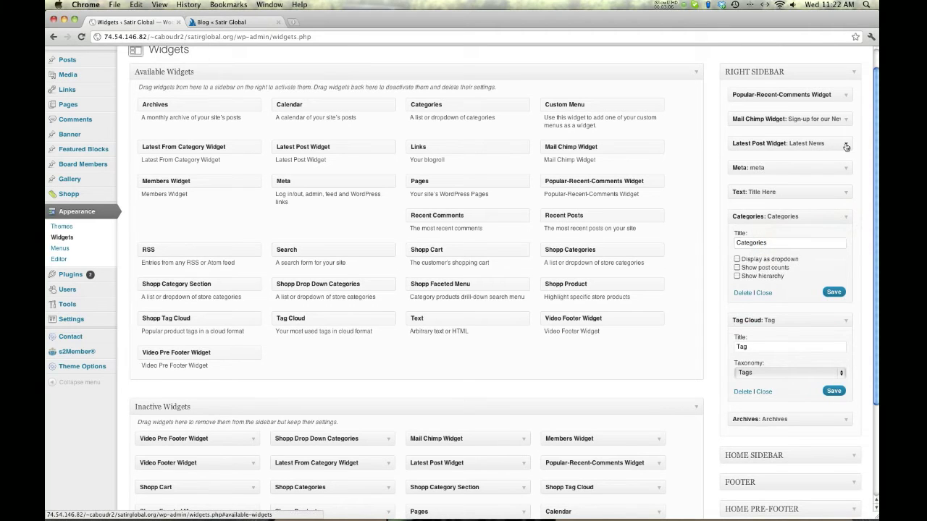
click(844, 145)
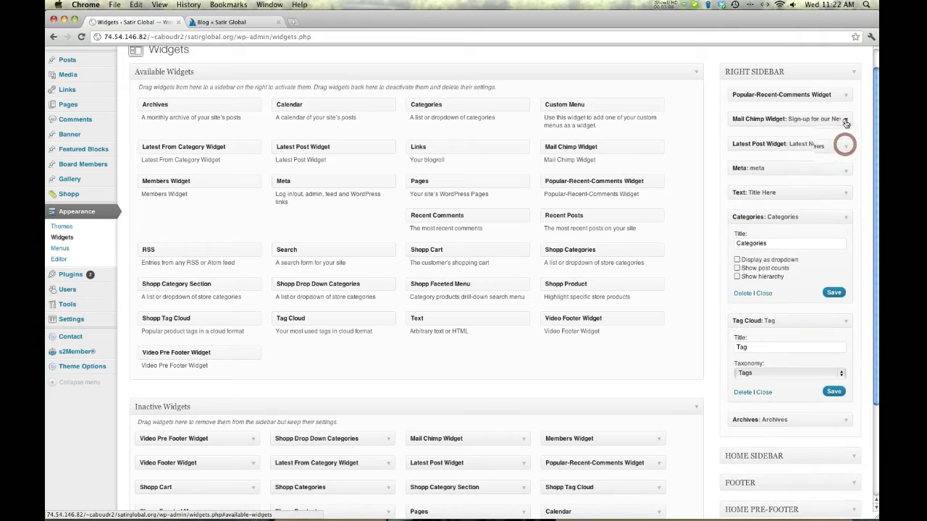
click(845, 120)
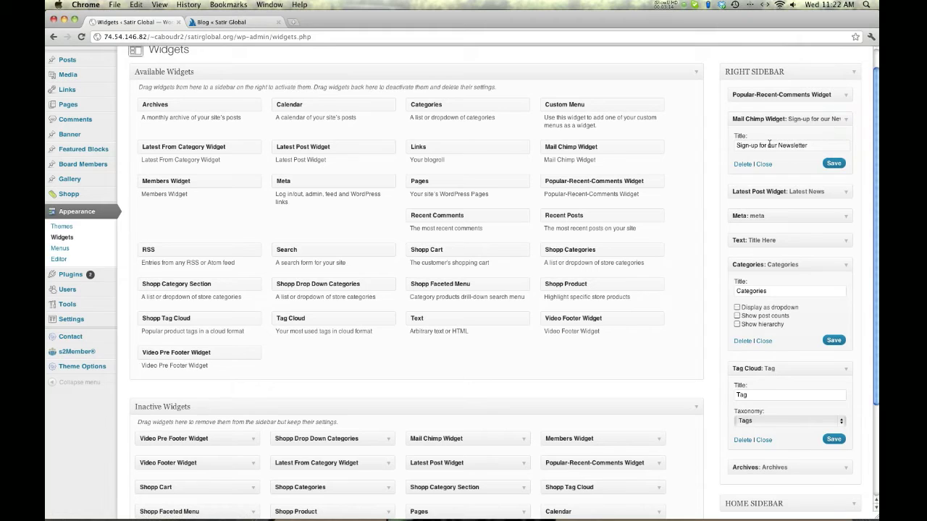
triple_click(769, 145)
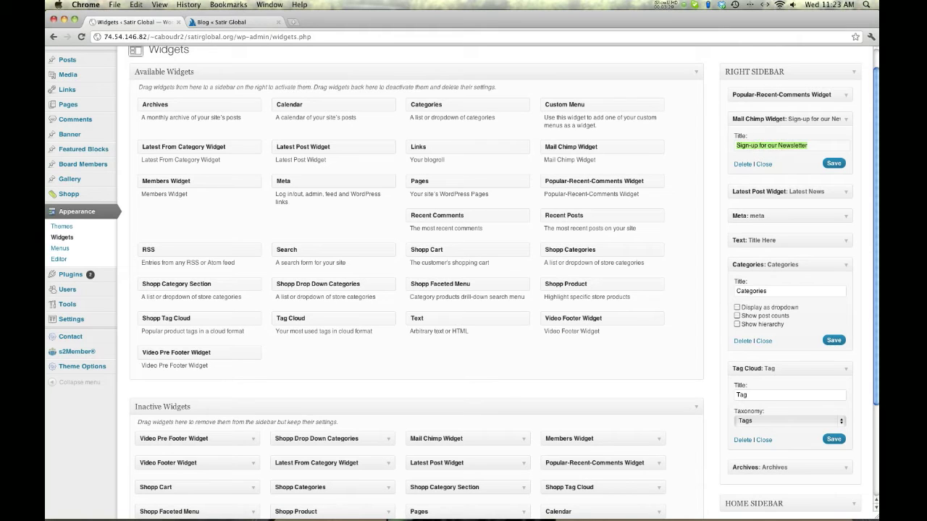
click(766, 165)
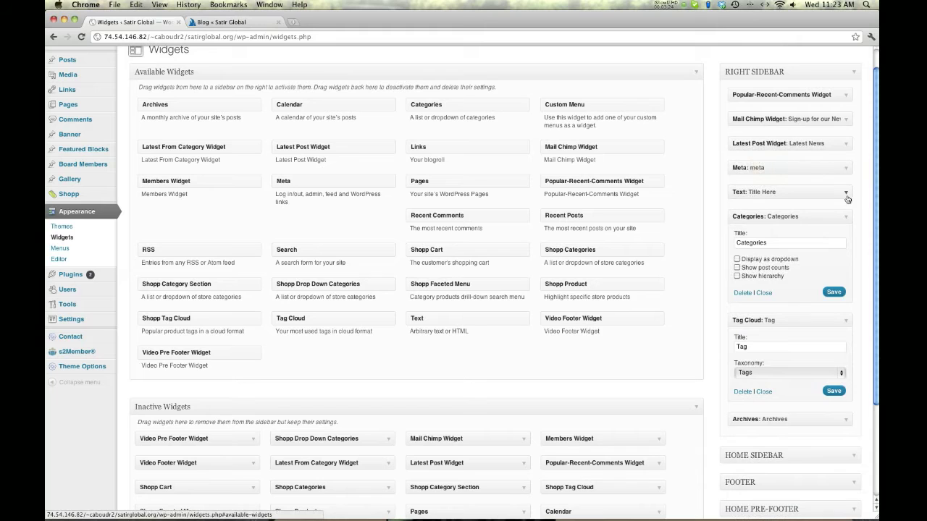
click(845, 320)
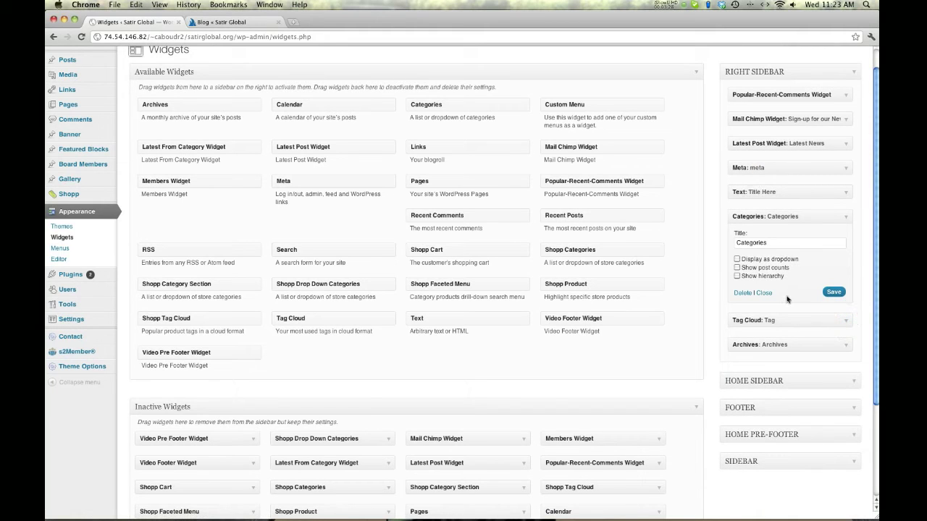
- In the Right Sidebar's Text widget, delete everything after the second "it over 2000 years old." and save the widget
click(845, 192)
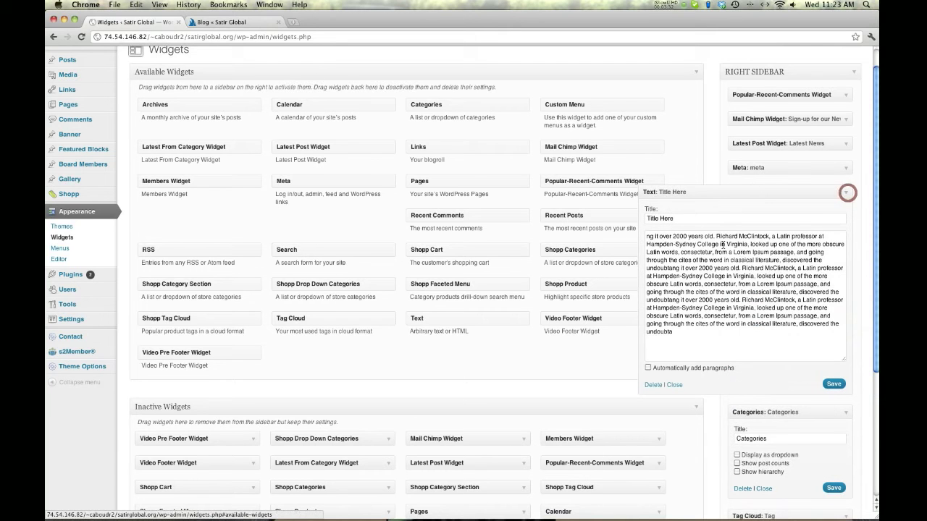
scroll(705, 341, up, 1)
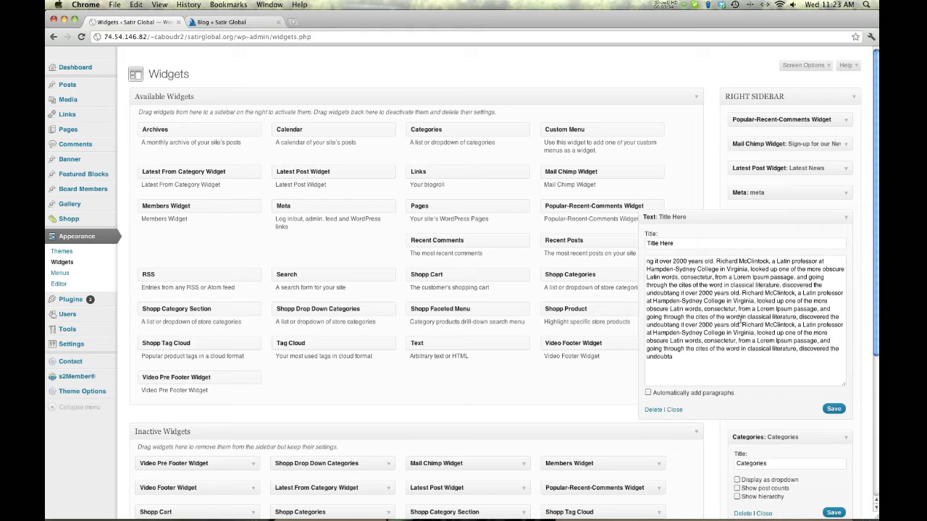
drag(741, 325, 770, 373)
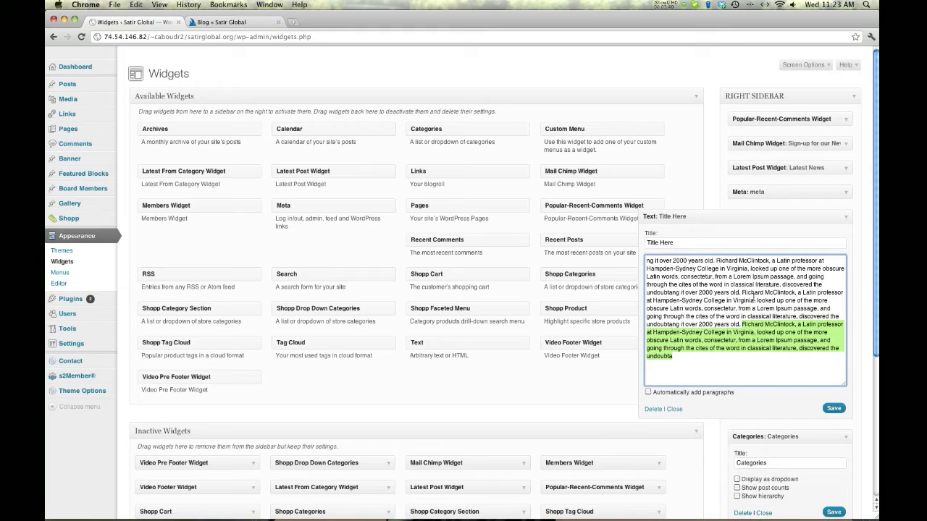
drag(742, 293, 775, 365)
key(BackSpace)
click(831, 410)
click(832, 410)
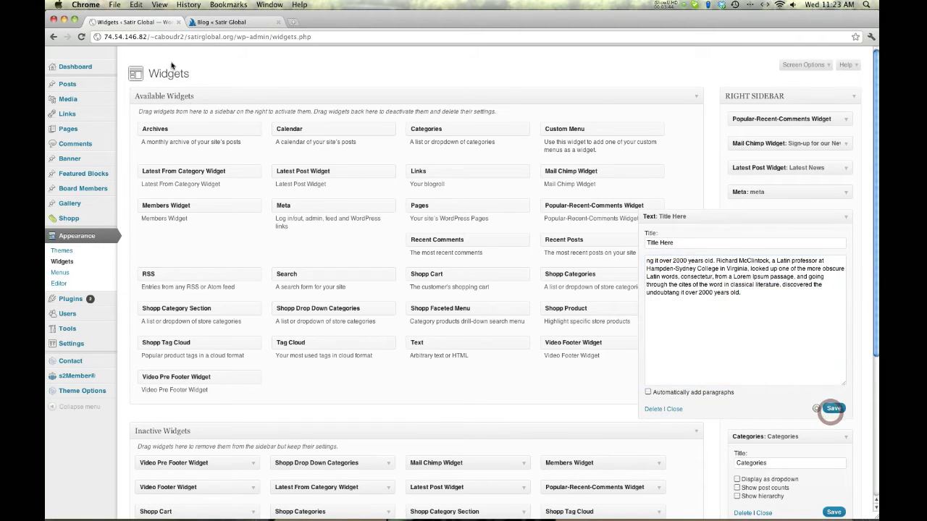
- Switch to the live Blog page, find the "Title Here" sidebar text and reload the page to check the shortened version
click(198, 23)
scroll(664, 224, down, 10)
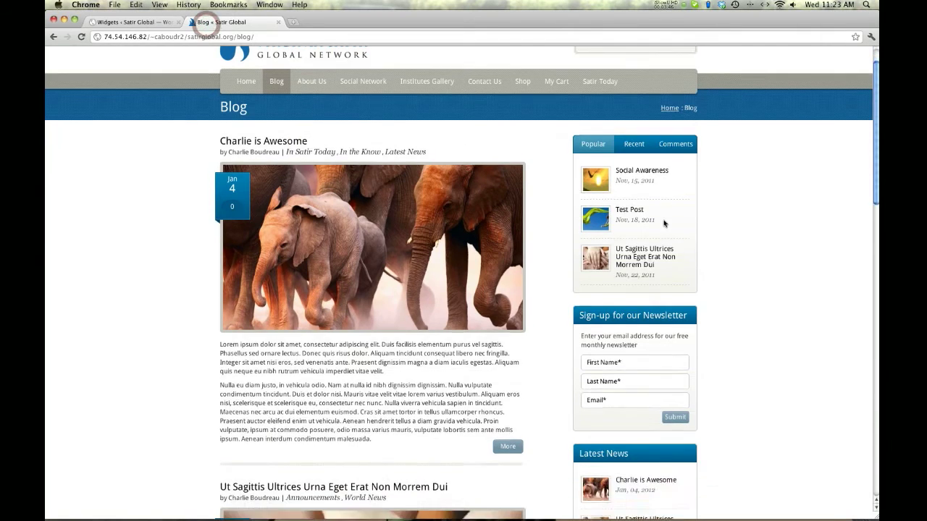
scroll(664, 224, down, 3)
drag(619, 414, 579, 197)
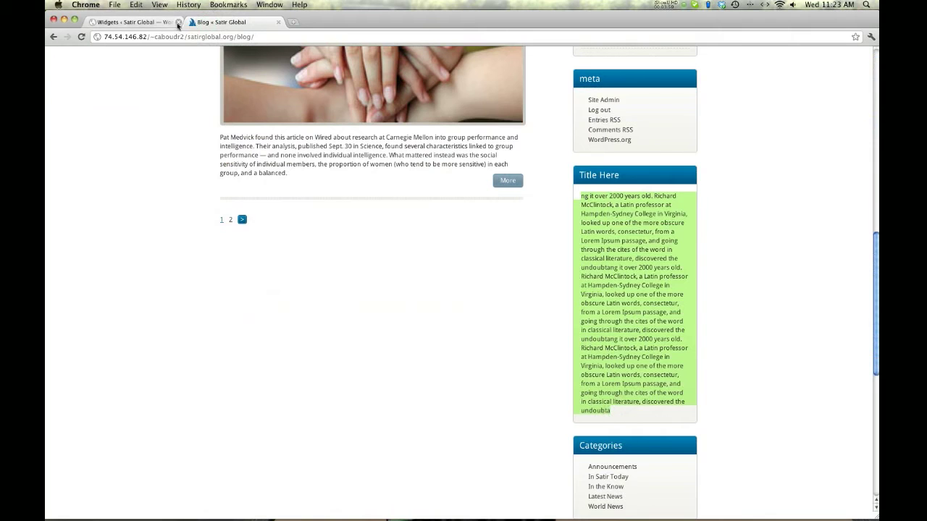
click(81, 36)
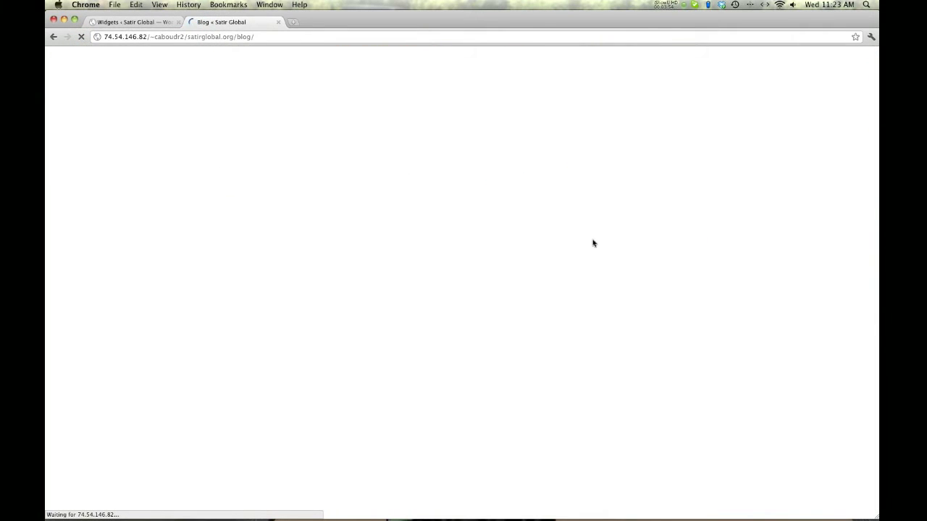
scroll(718, 255, down, 15)
scroll(718, 257, up, 3)
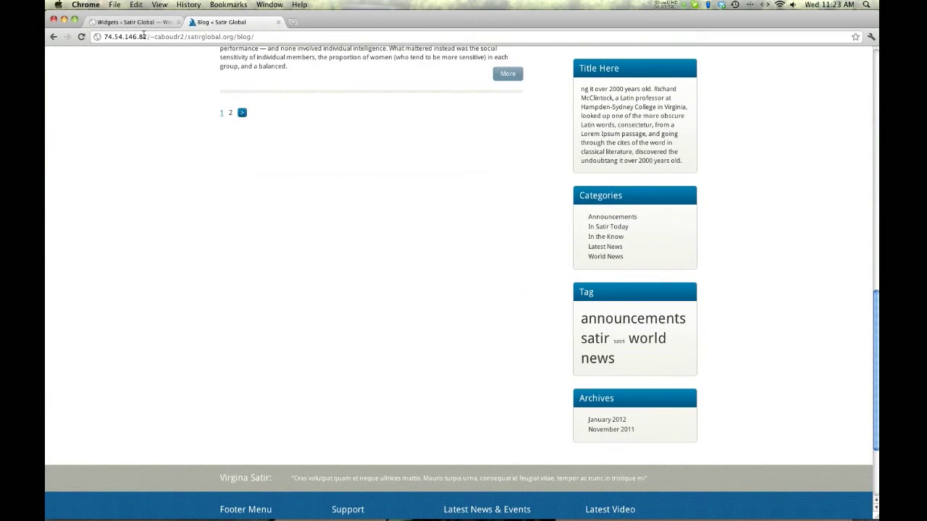
- Back on the Widgets page, wrap "Hampden-Sydney College in Virginia" in <b> and </b> tags in the Text widget and save it
click(144, 22)
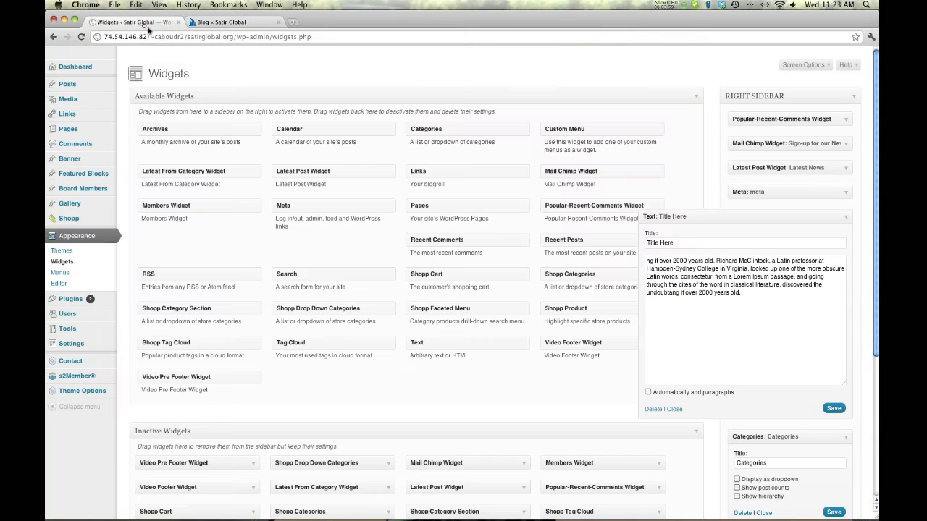
click(674, 410)
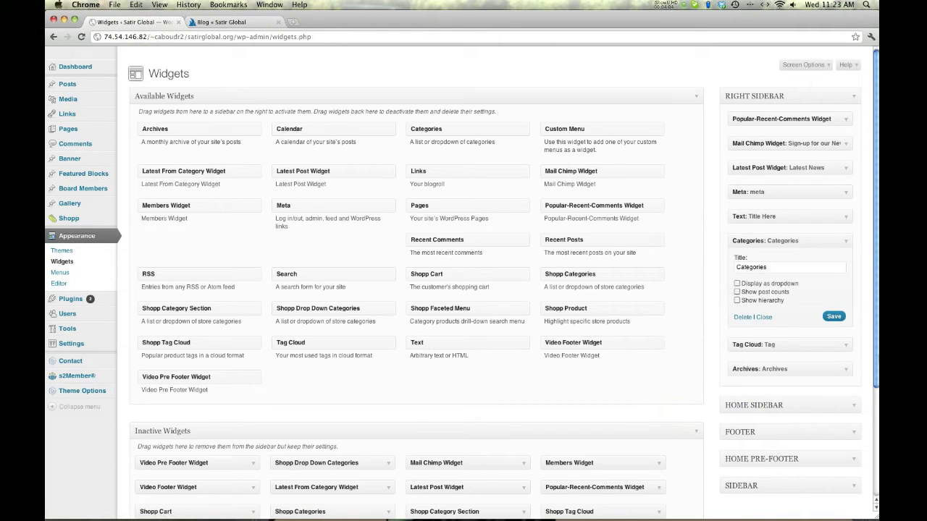
click(845, 216)
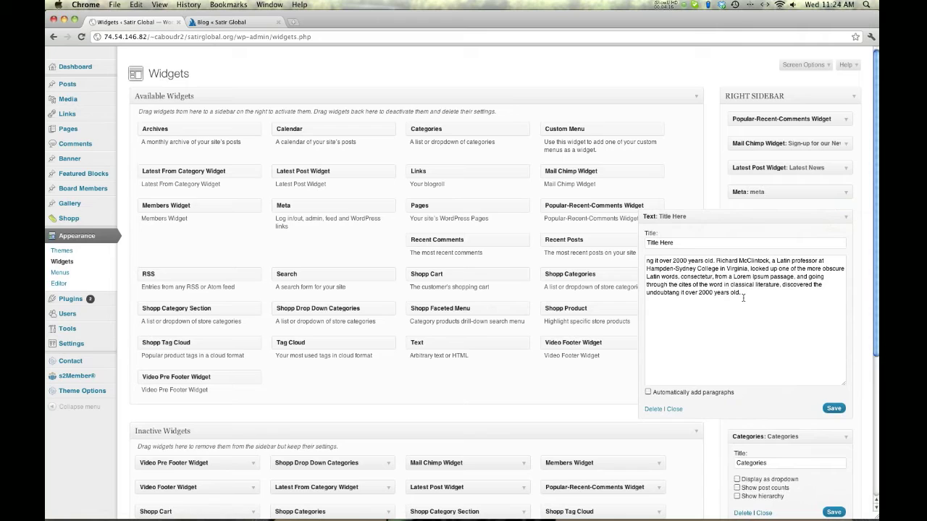
triple_click(746, 296)
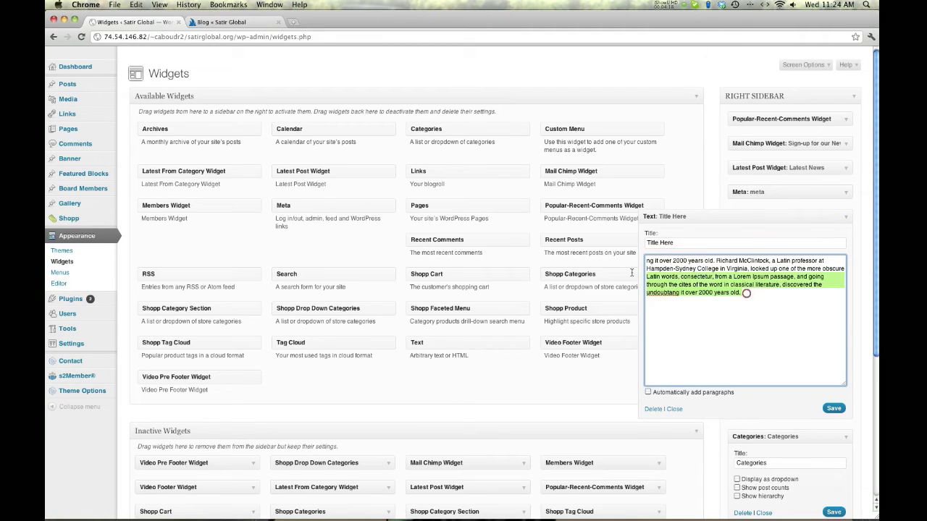
click(689, 305)
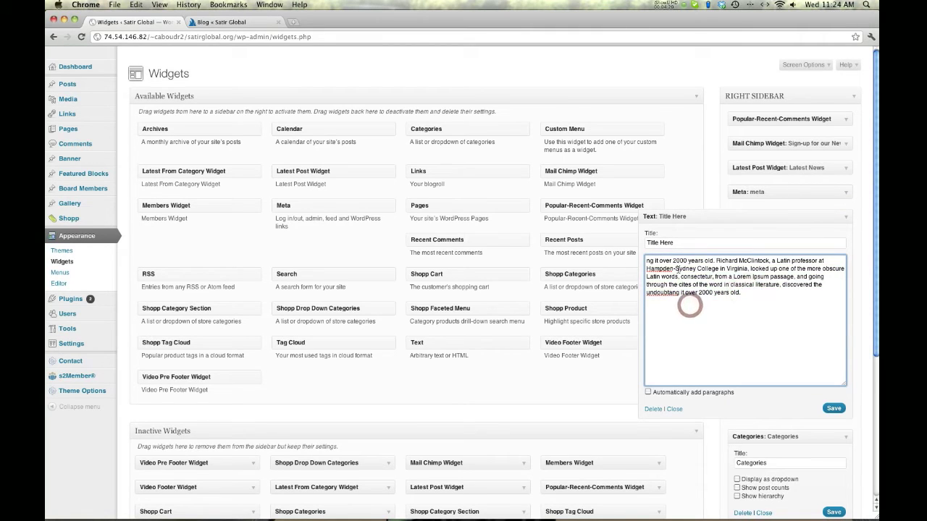
drag(647, 268, 748, 269)
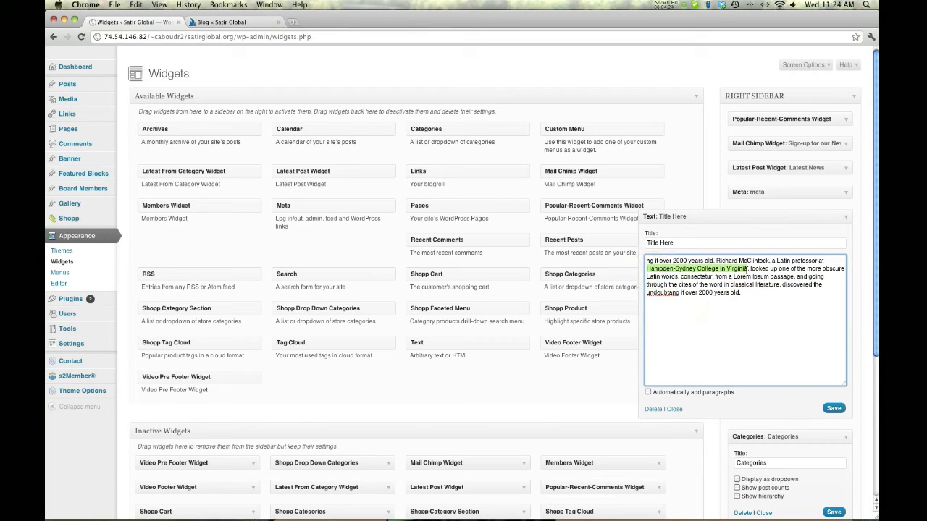
click(747, 269)
text(<)
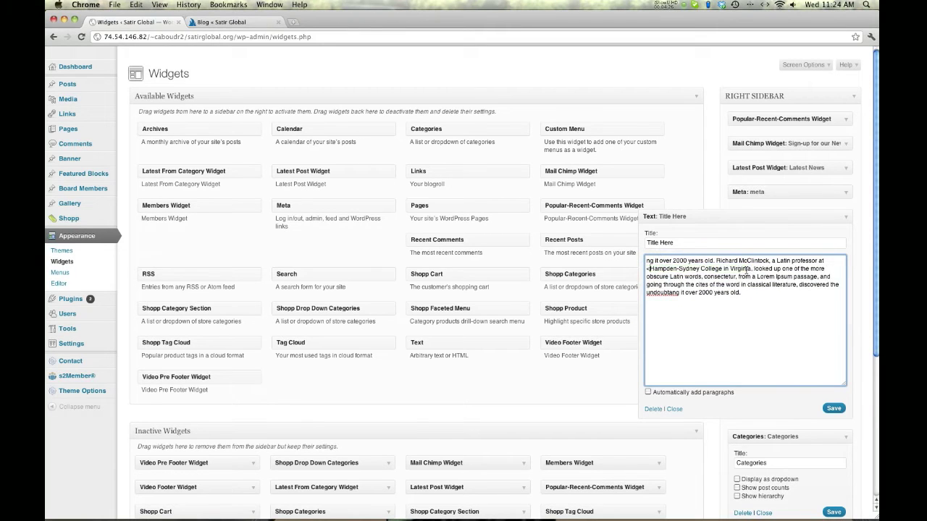
text(b>)
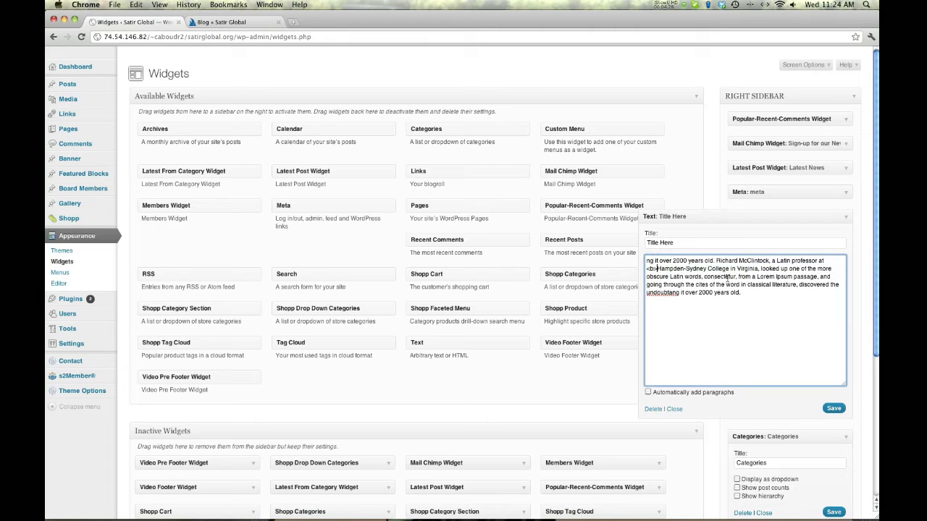
click(755, 268)
text(</b>)
click(838, 409)
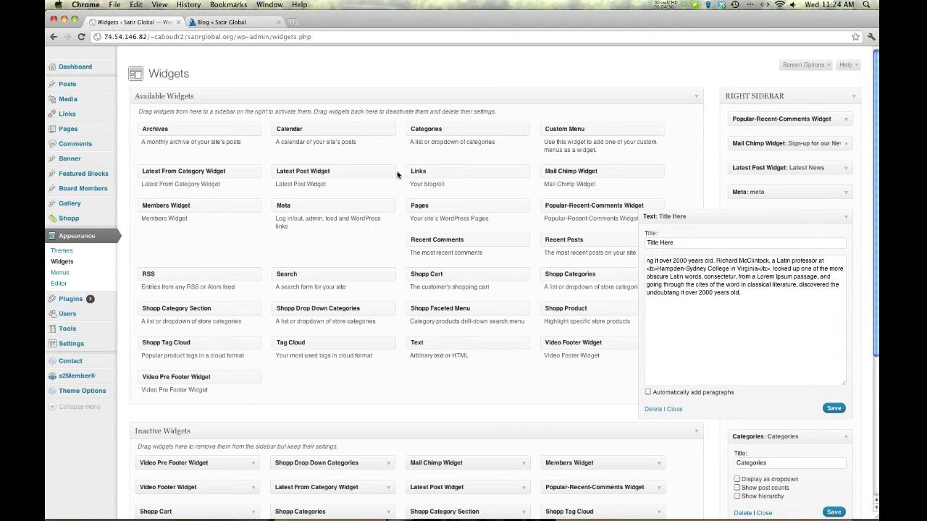
- Reload the live Blog page and check the bold phrase in the "Title Here" sidebar text
click(221, 22)
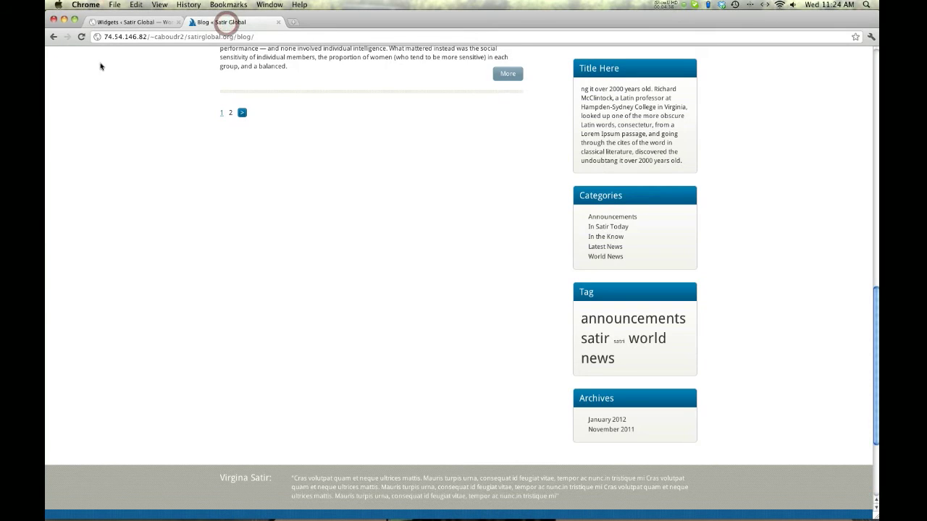
click(81, 36)
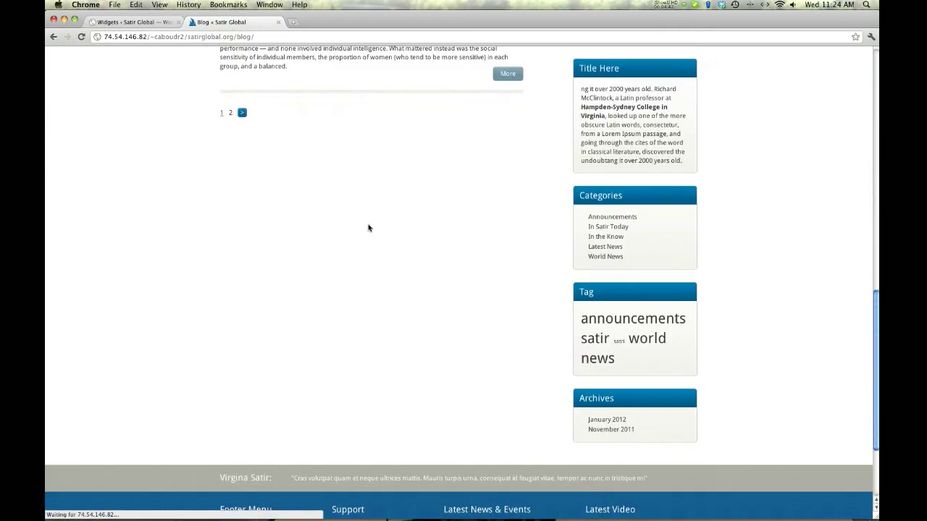
scroll(668, 134, up, 2)
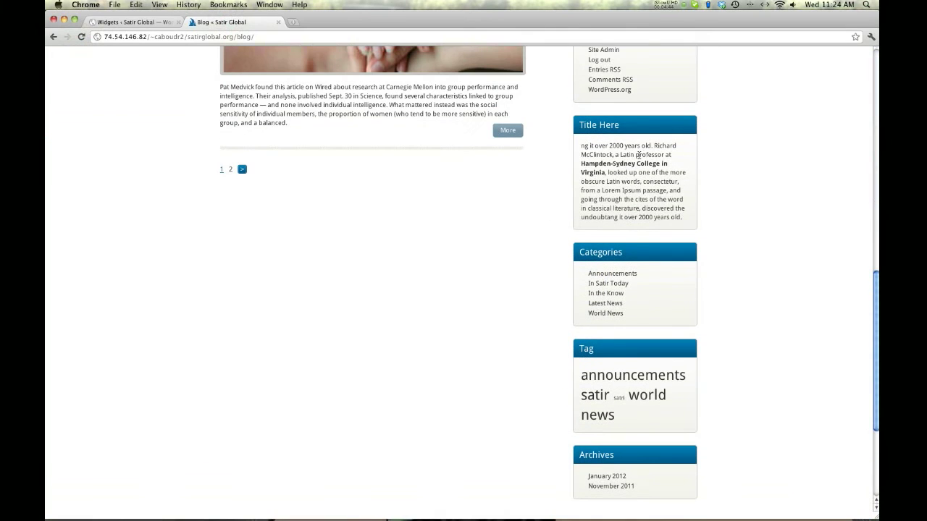
click(600, 173)
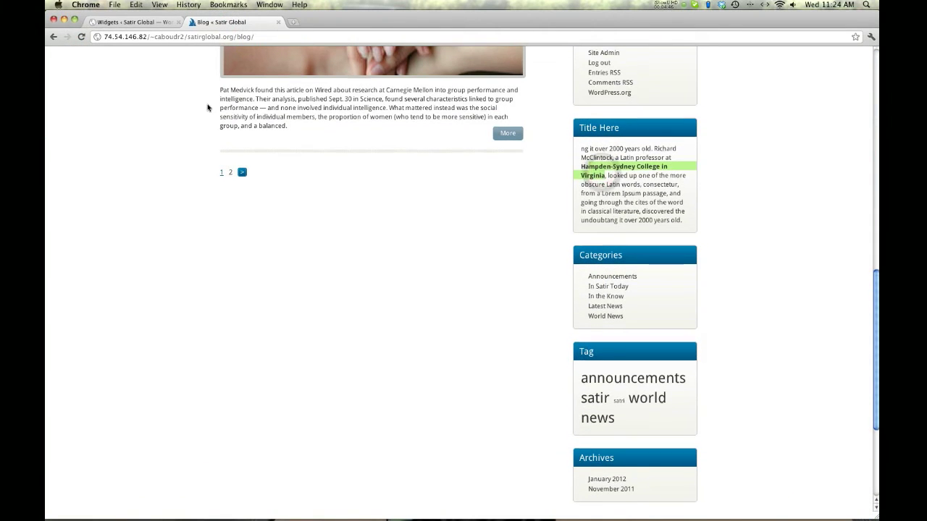
scroll(564, 304, up, 15)
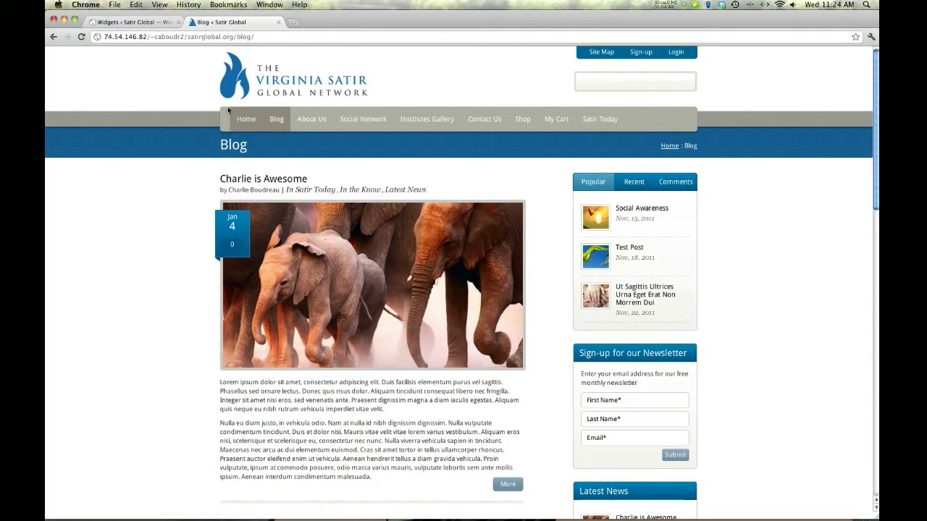
- Return to the Widgets page, collapse the Text widget and expand the Home Sidebar area to view its widgets
click(147, 27)
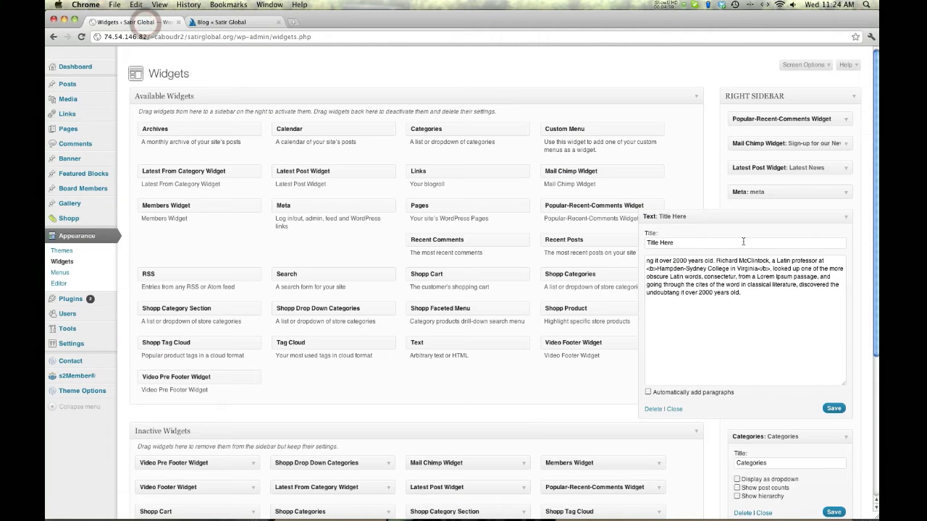
click(673, 410)
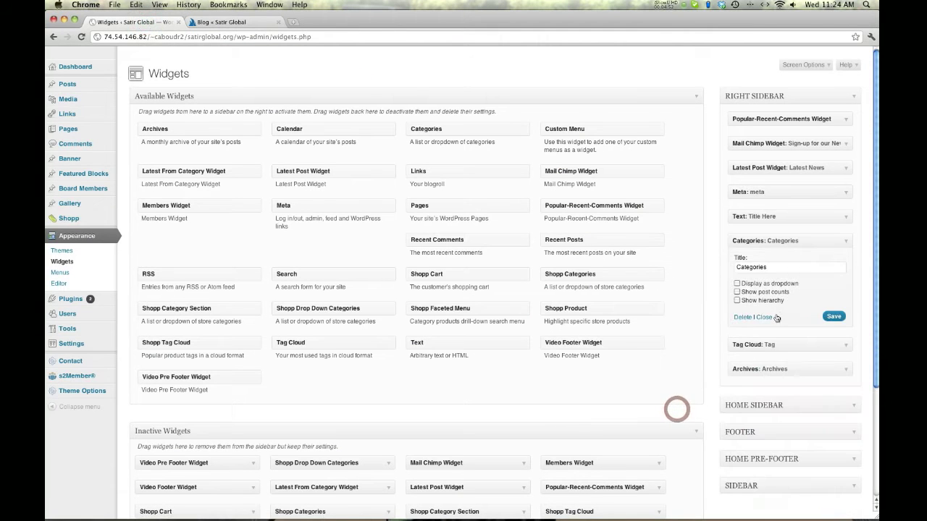
scroll(782, 315, down, 2)
scroll(782, 315, down, 2)
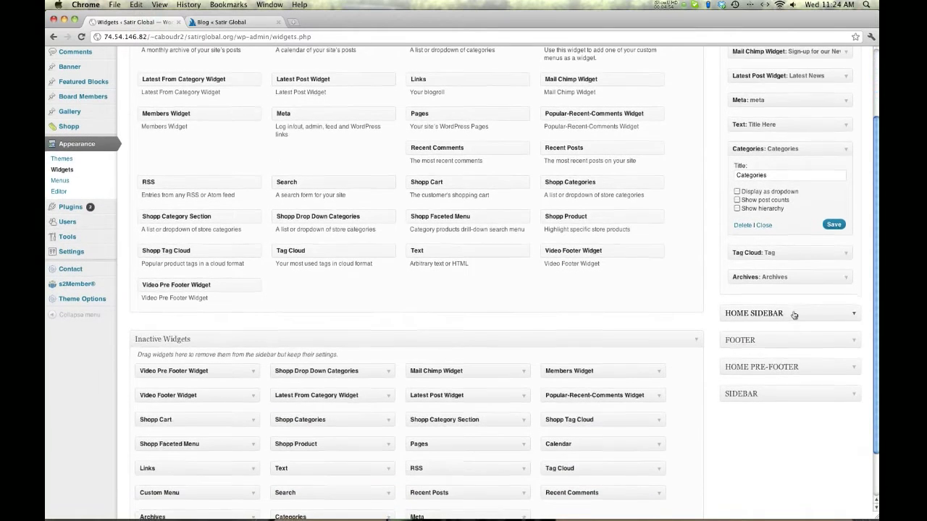
scroll(768, 314, down, 1)
click(850, 296)
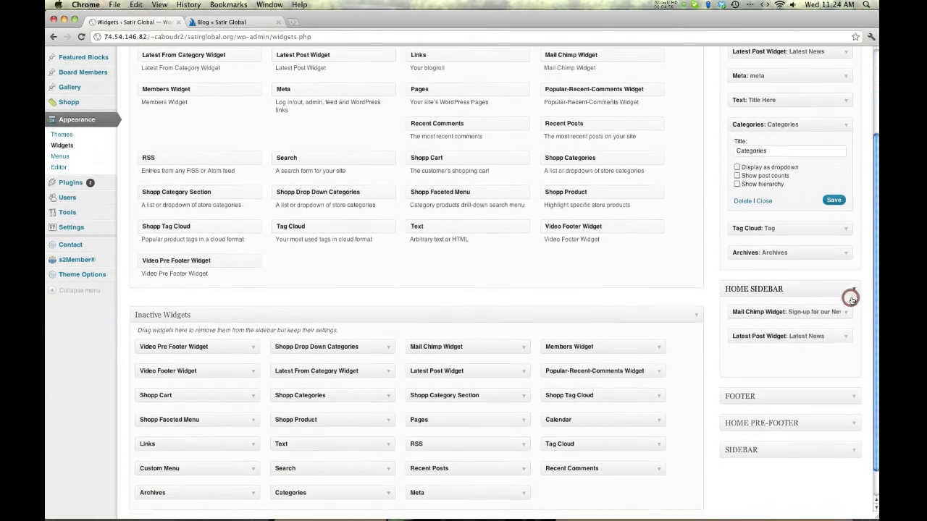
scroll(787, 319, down, 1)
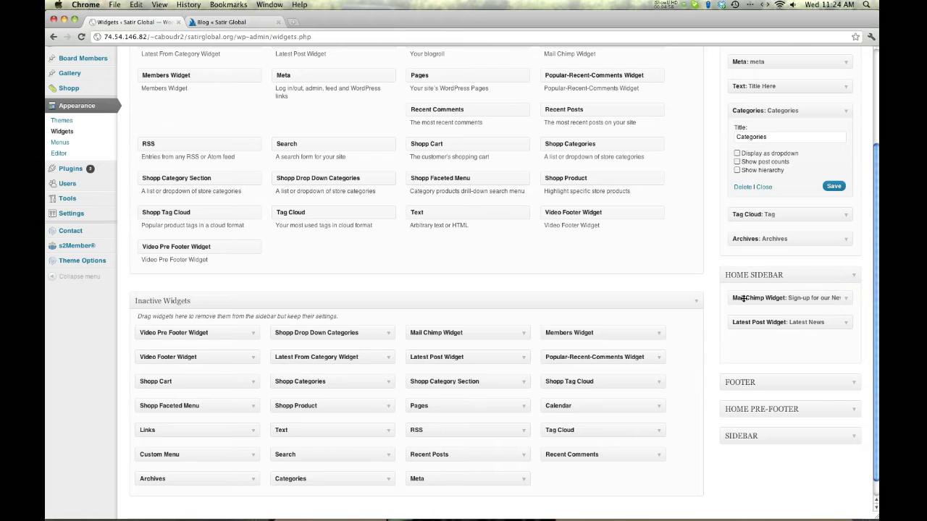
- Switch to the live Satir Global site, open its home page and view the newsletter sign-up and Latest News sidebar boxes
click(221, 24)
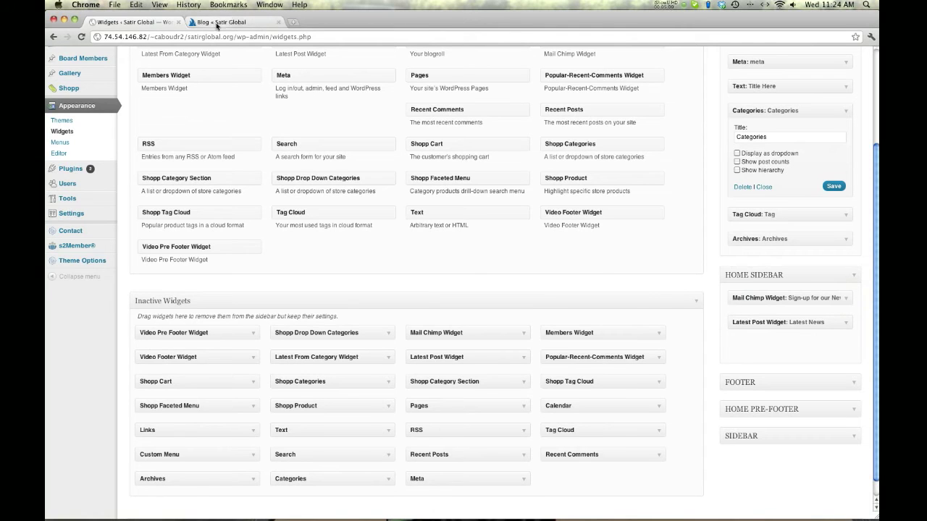
click(249, 121)
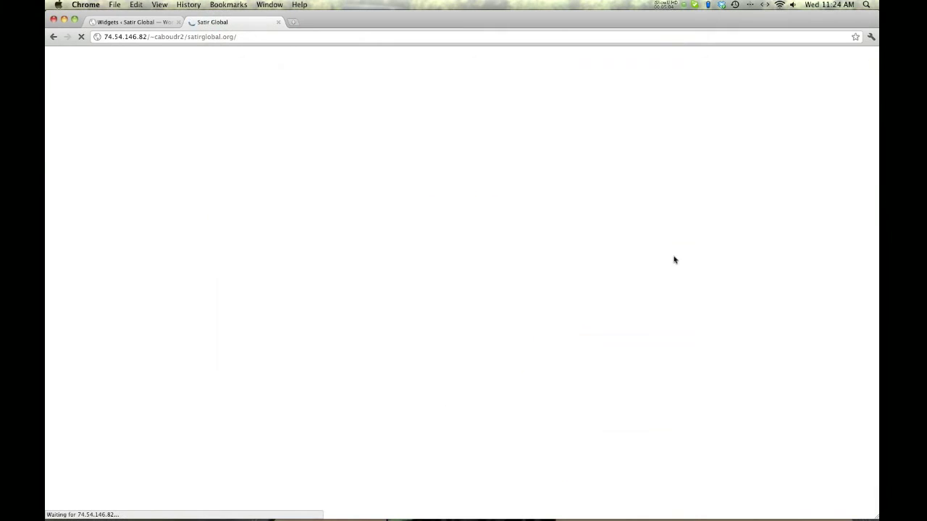
scroll(675, 257, down, 4)
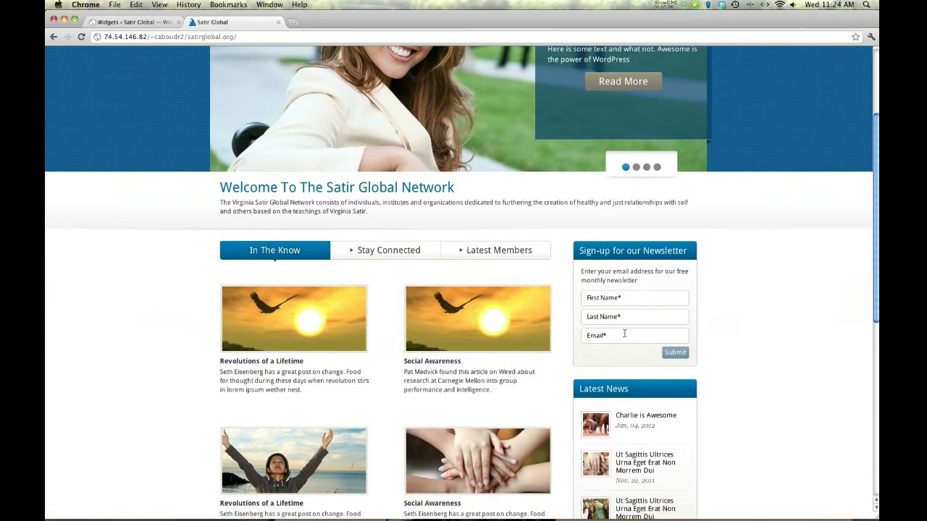
scroll(607, 418, down, 4)
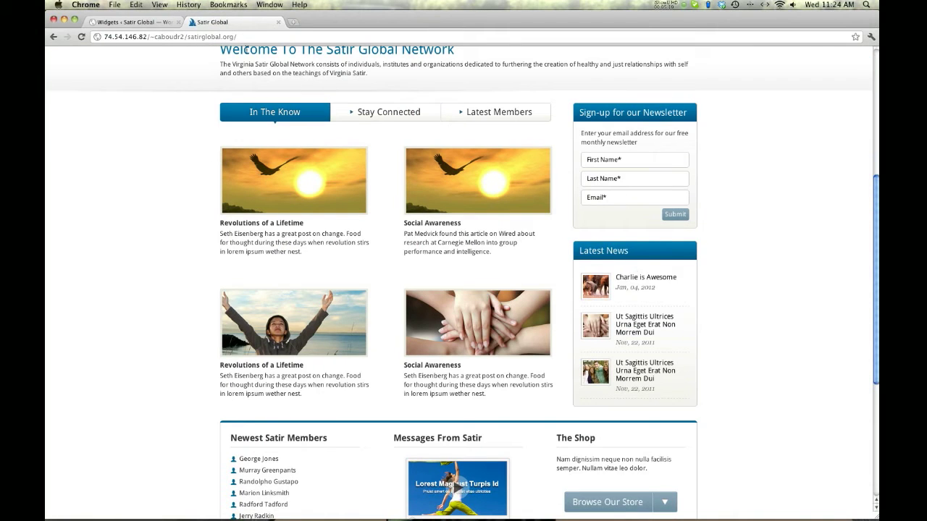
- On the Widgets page, move the Mail Chimp Widget below the Latest Post Widget in Home Sidebar, and reload the live home page to check the order
click(138, 21)
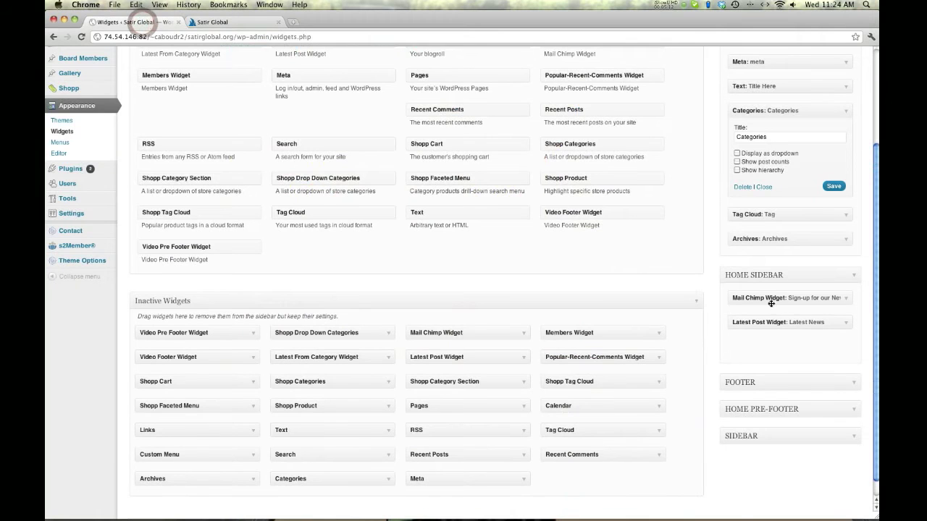
drag(771, 303, 770, 325)
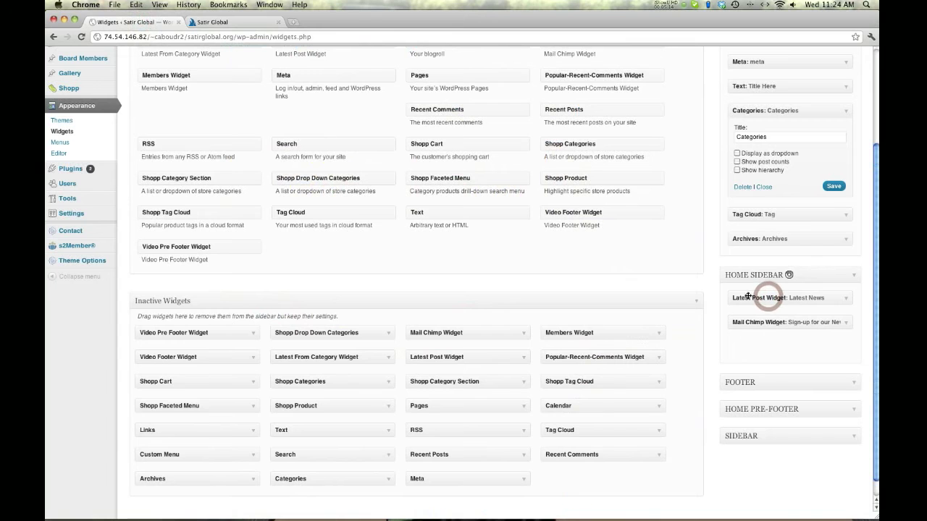
click(205, 22)
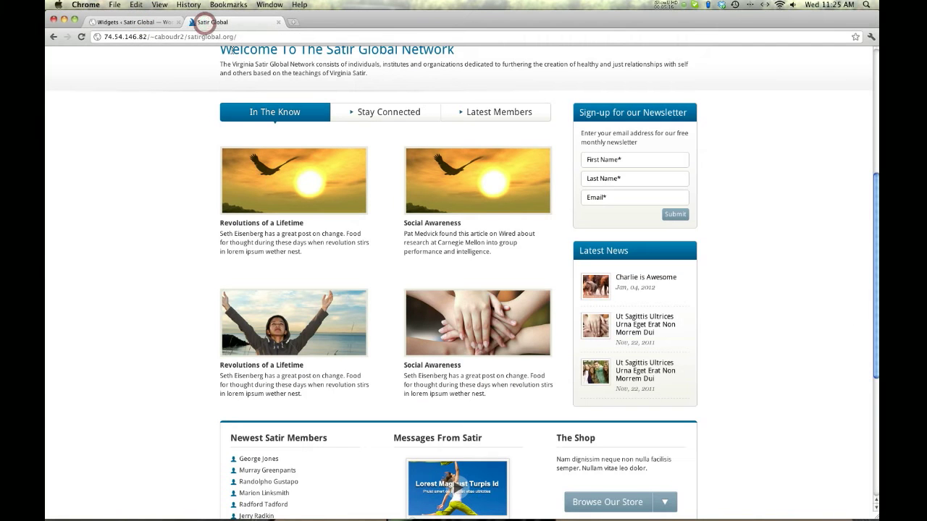
click(81, 36)
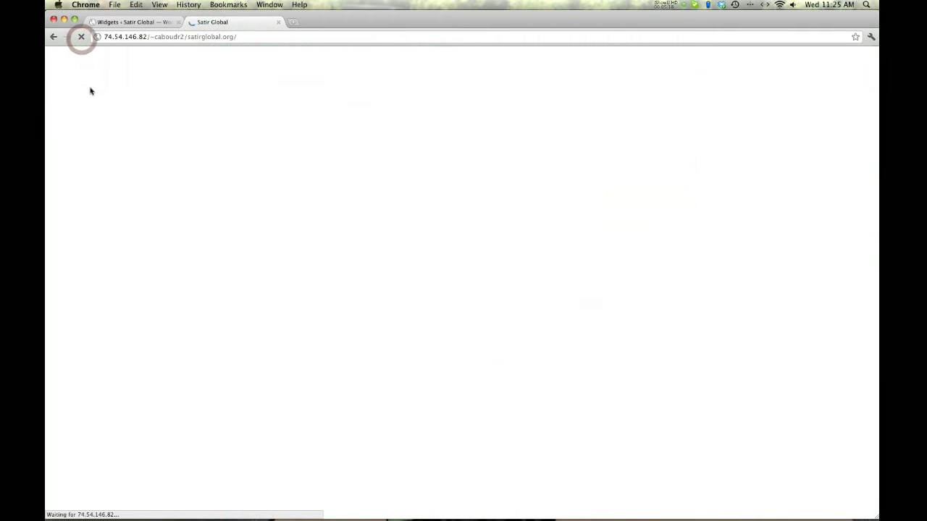
scroll(484, 186, down, 5)
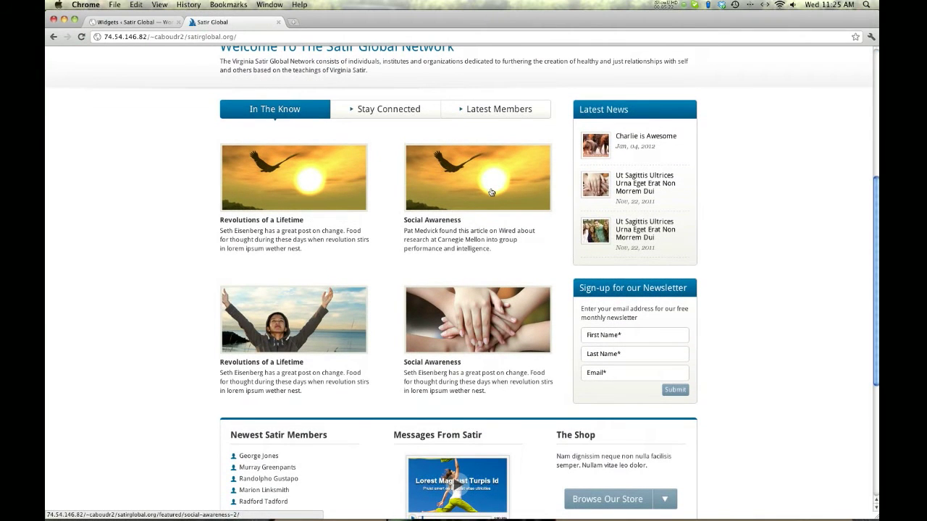
- Back on the Widgets page, collapse Home Sidebar, expand the Footer area and open the Video Footer Widget's settings at its Video URL
click(142, 22)
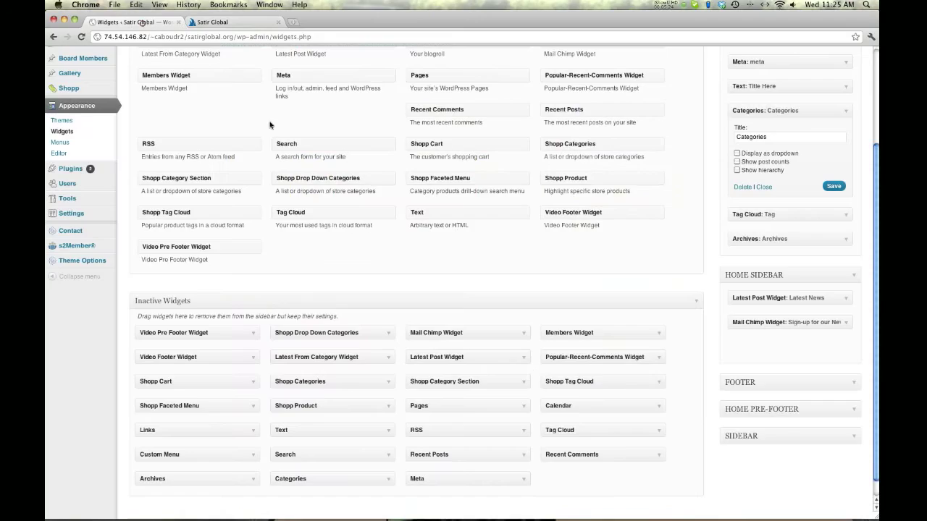
click(853, 276)
click(854, 302)
scroll(854, 300, down, 1)
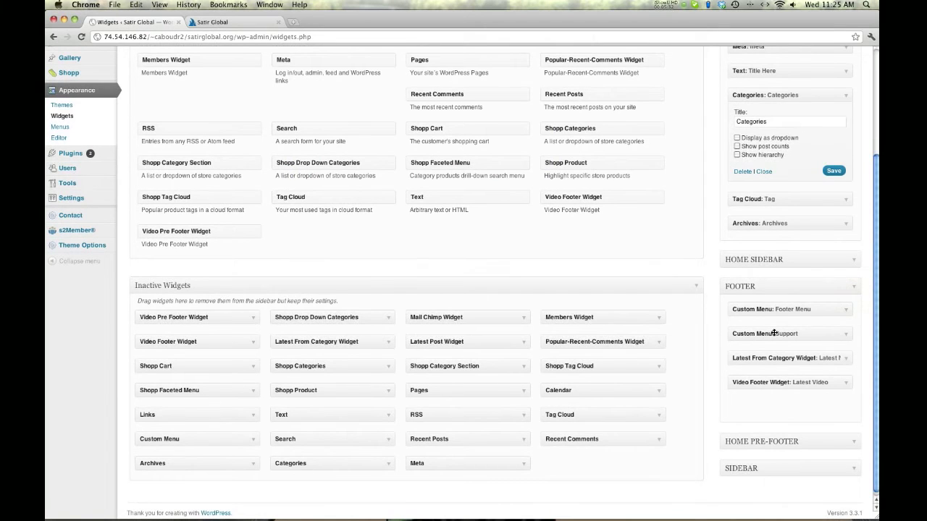
scroll(774, 333, down, 1)
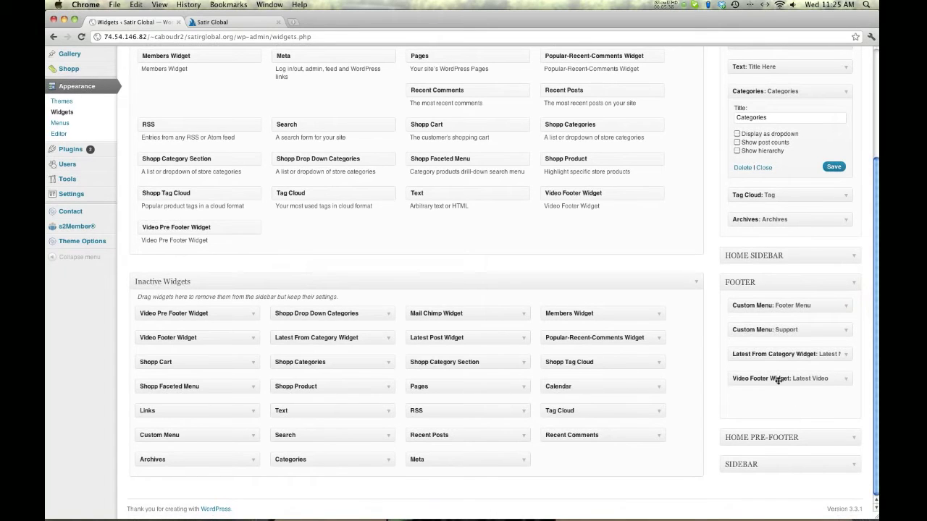
click(845, 378)
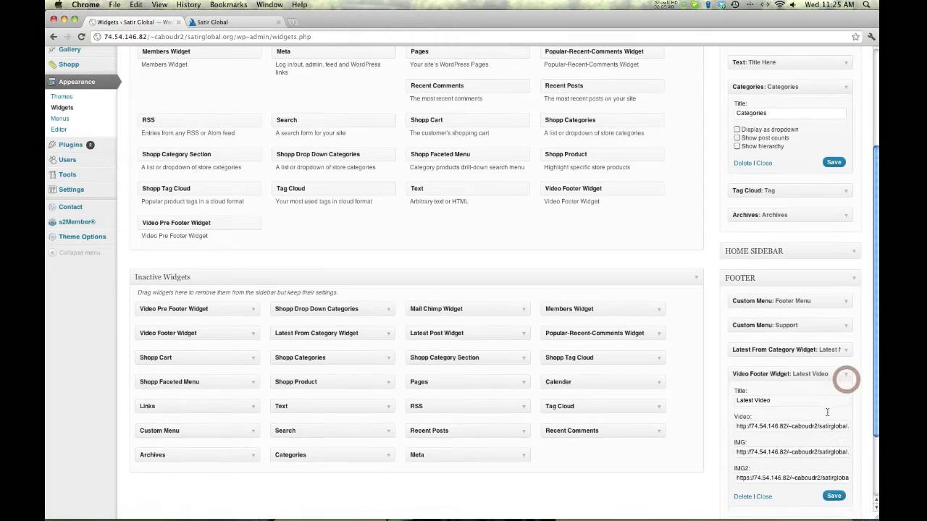
scroll(827, 412, down, 3)
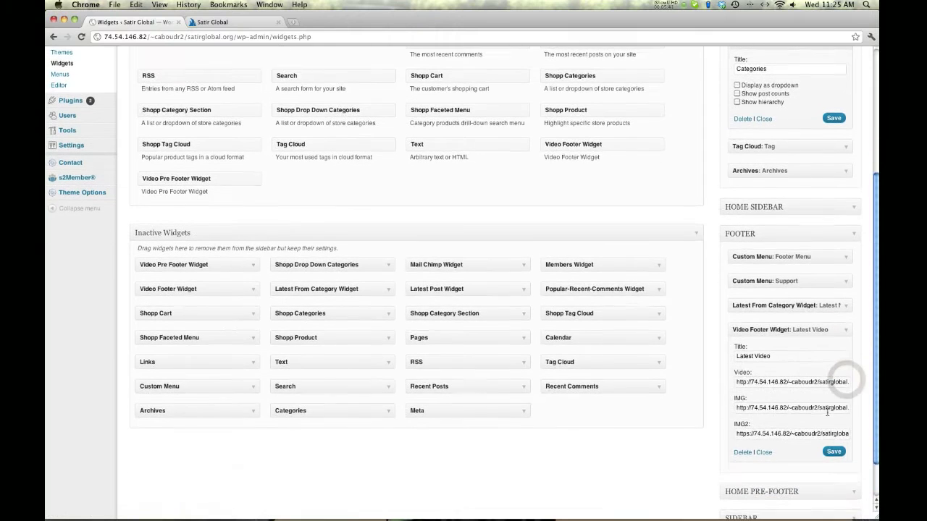
click(750, 382)
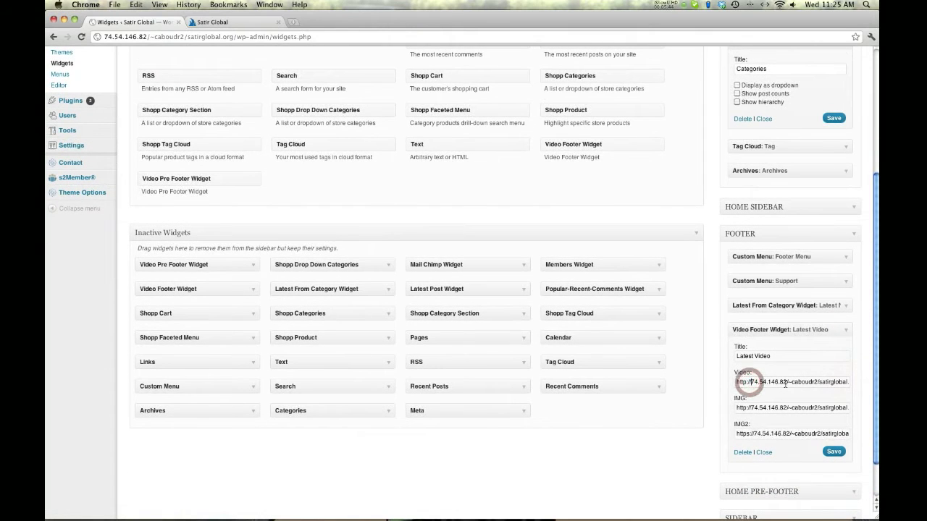
- On the live home page, open the Latest Video in the footer, play it briefly and pause it
click(203, 26)
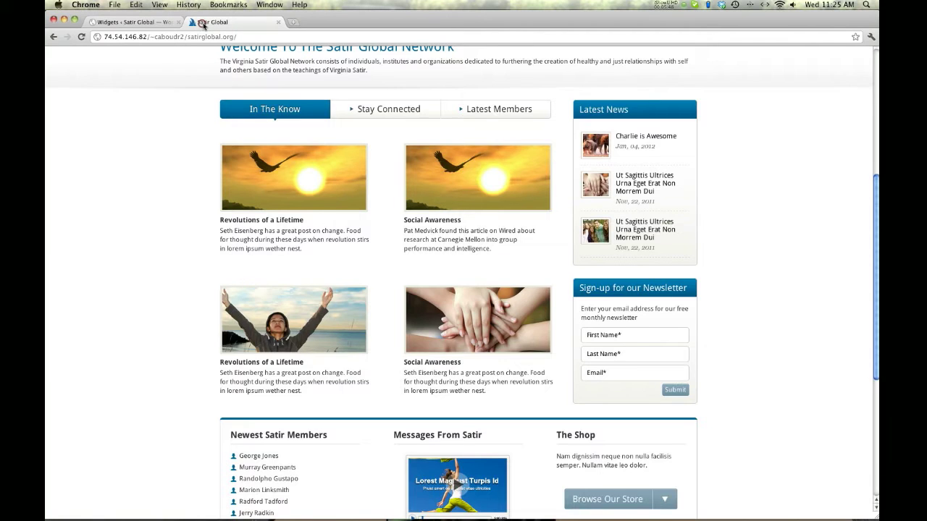
scroll(497, 321, down, 5)
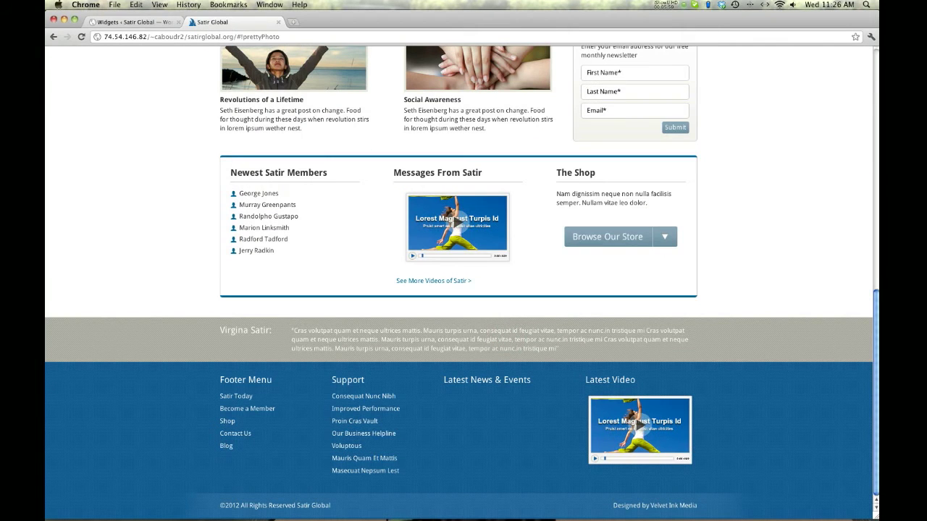
click(643, 432)
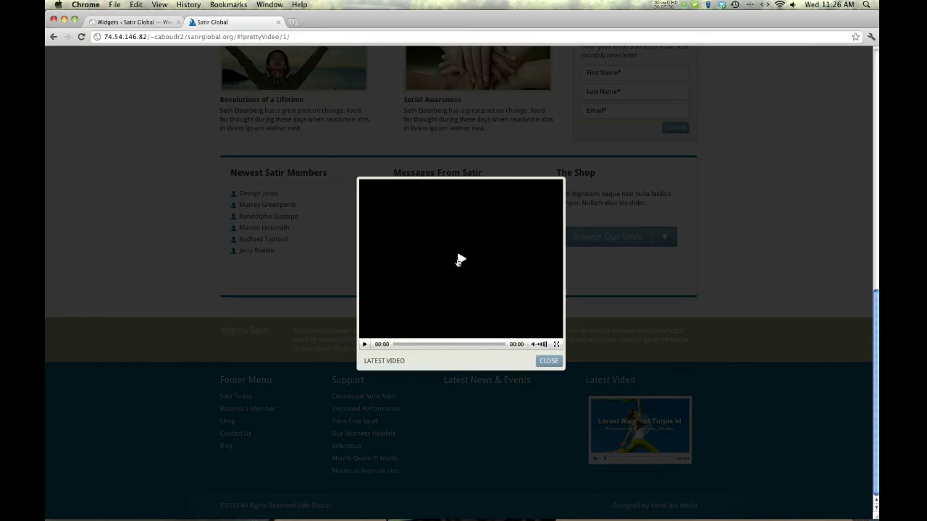
click(460, 259)
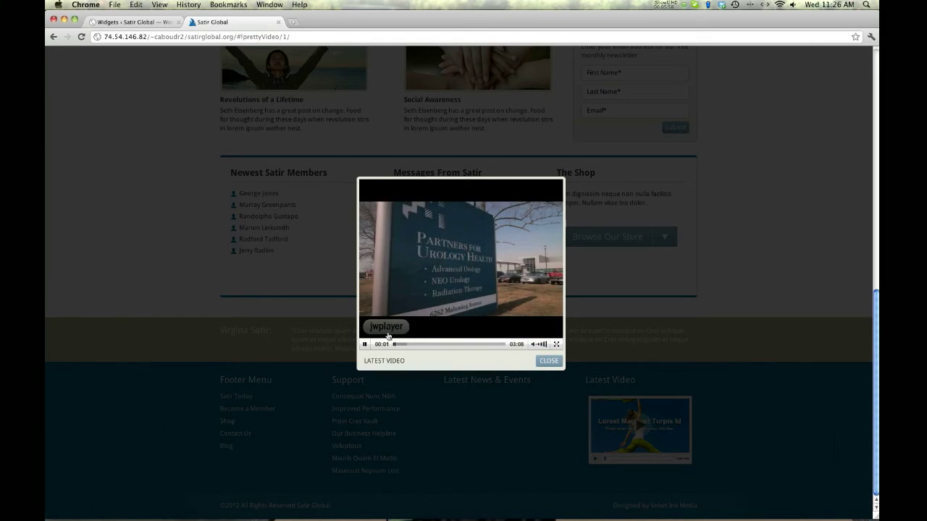
click(365, 344)
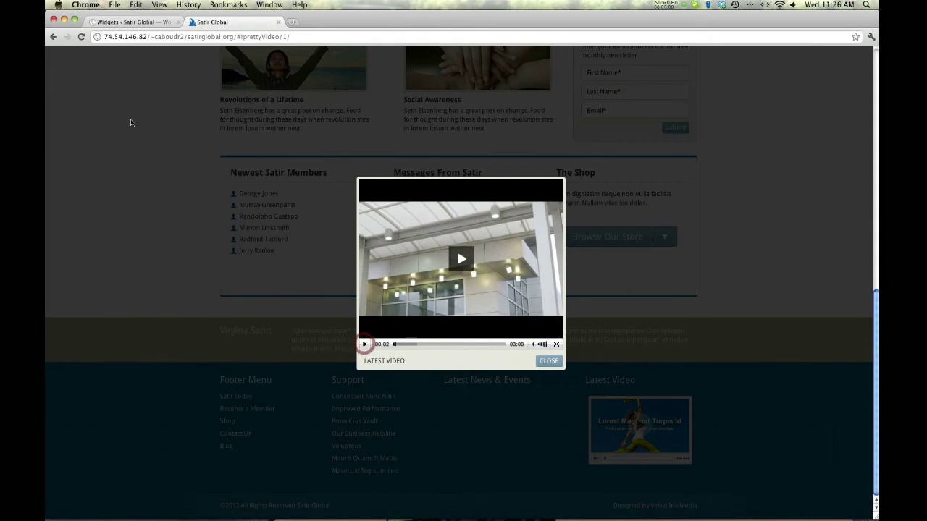
- Return to the Widgets page and examine the Video Footer Widget's Video URL through to its file name, selecting the whole address
click(129, 22)
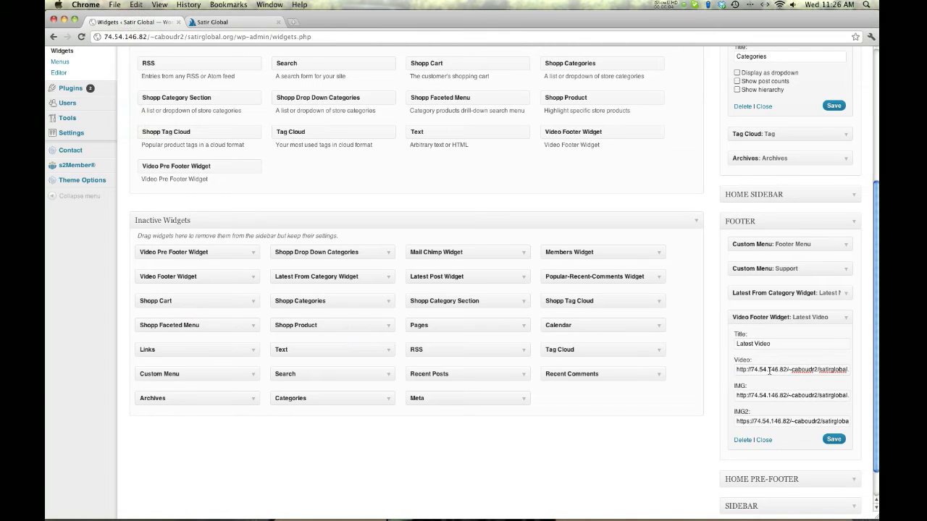
click(760, 396)
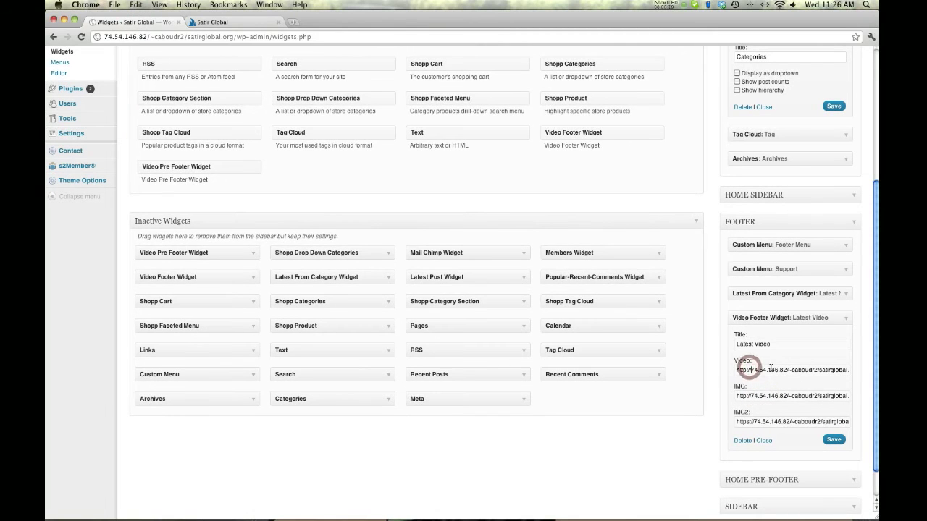
drag(735, 360, 753, 361)
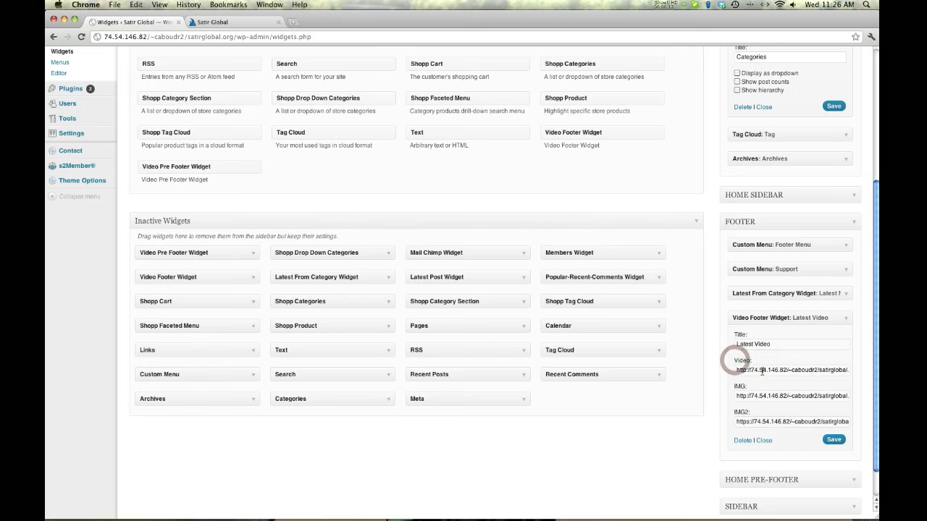
click(763, 370)
key(End)
key(Right)
key(Right)
key(Right)
key(Right)
key(Right)
key(Right)
key(Right)
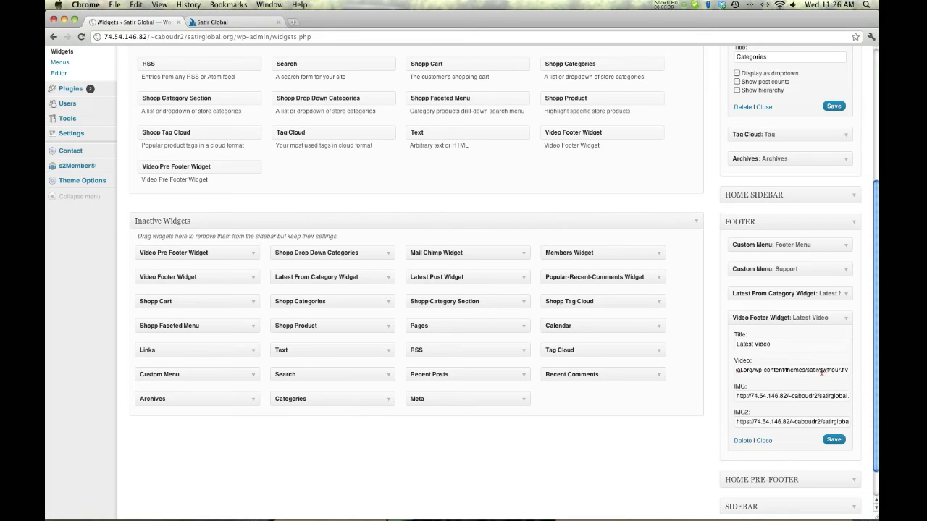
drag(822, 370, 847, 372)
triple_click(829, 370)
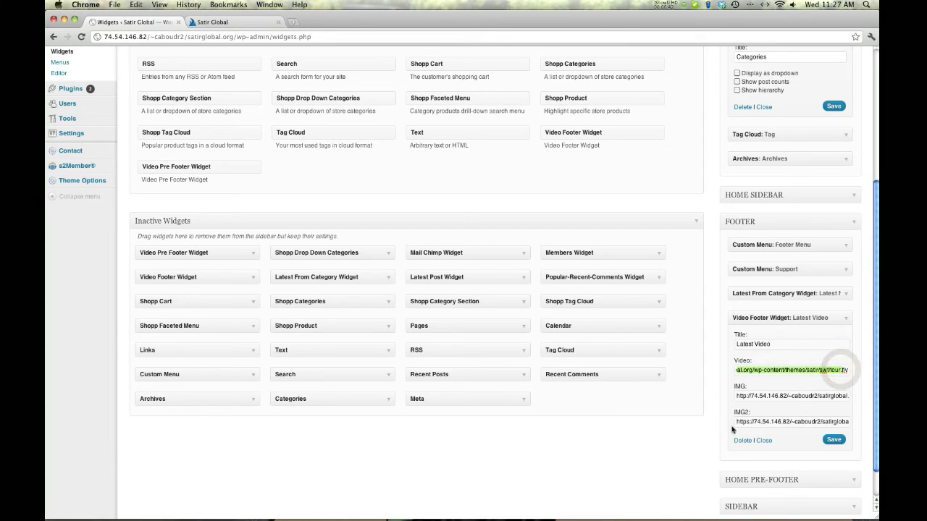
- Switch to the live home page, reopen the footer's Latest Video pop-up and close it again
click(224, 23)
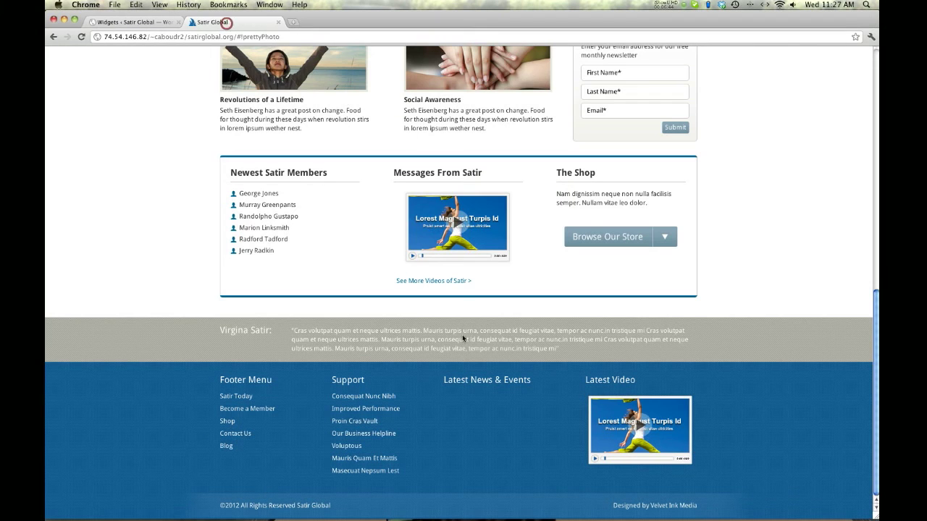
click(643, 432)
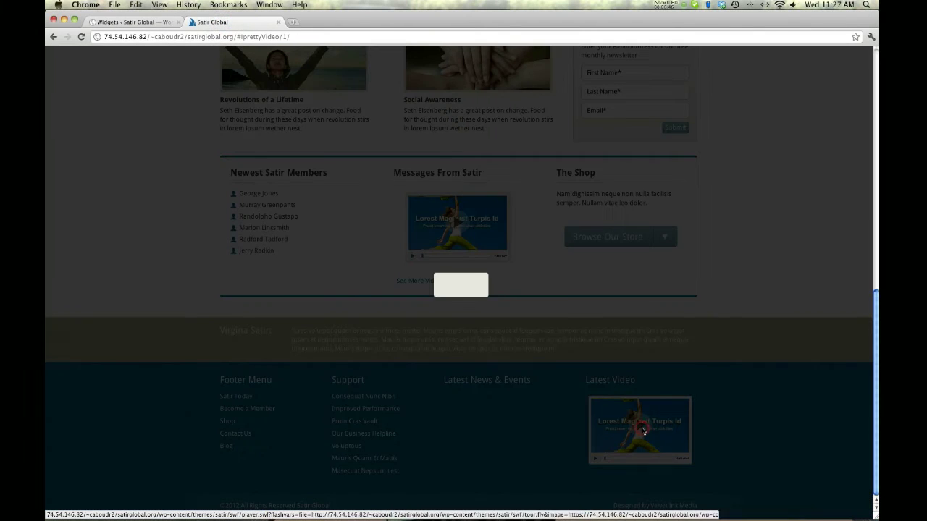
click(548, 361)
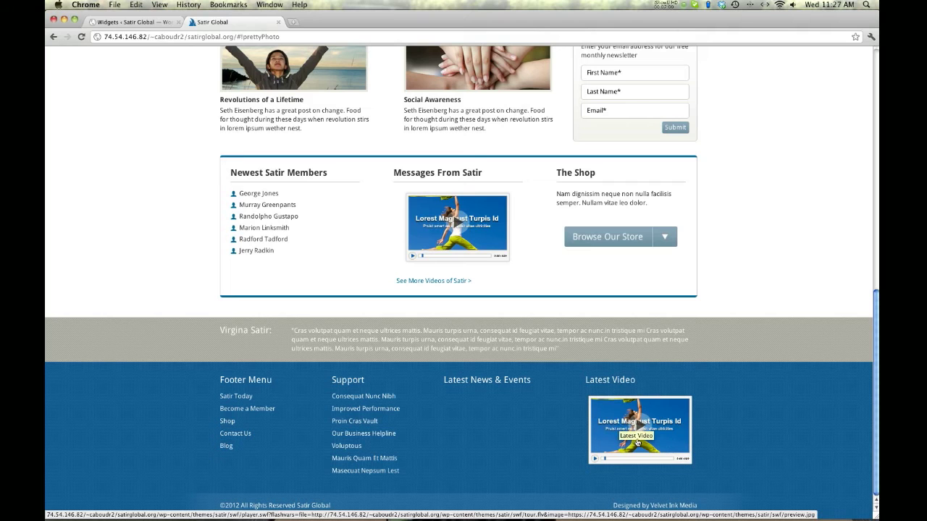
- Close the Video Footer Widget's settings on the Widgets page and view the Latest News & Events column in the live footer
click(142, 22)
click(760, 440)
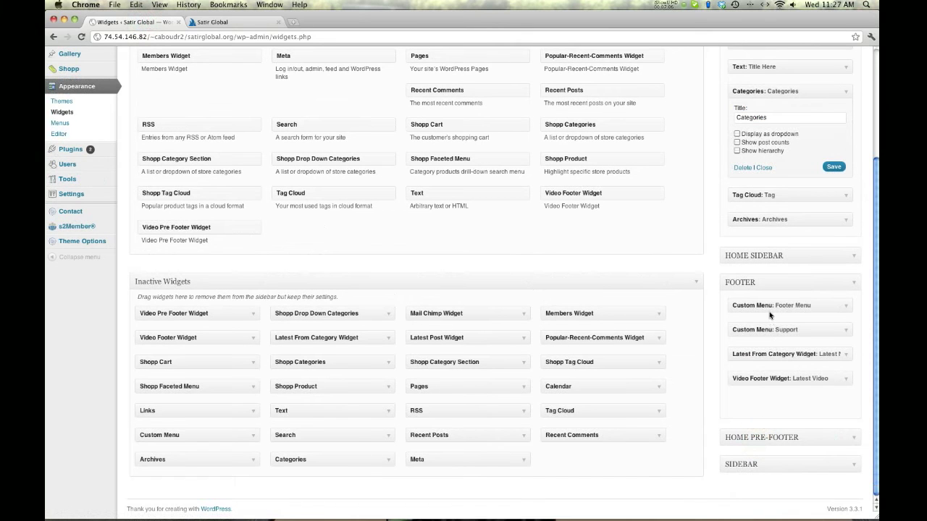
click(225, 26)
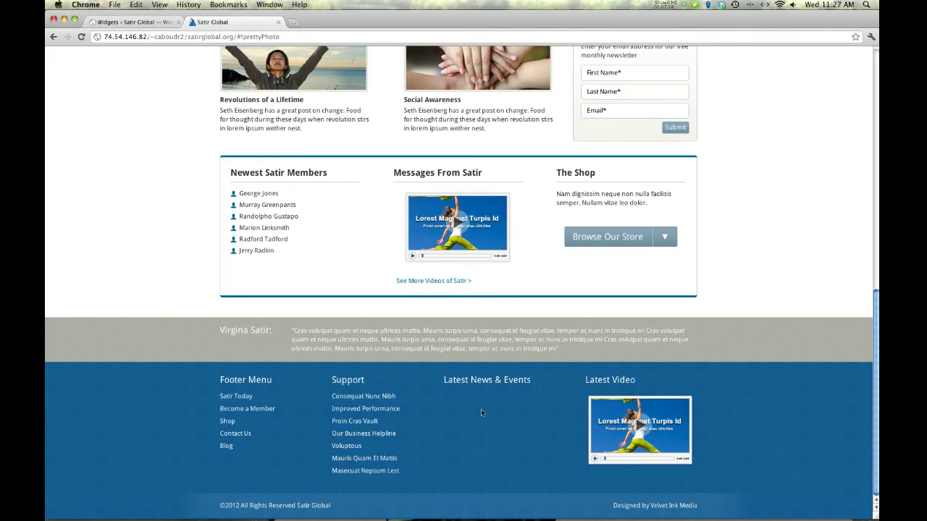
- On the Widgets page, set the Footer's Latest From Category Widget to the In Satir Today category and save it
click(139, 26)
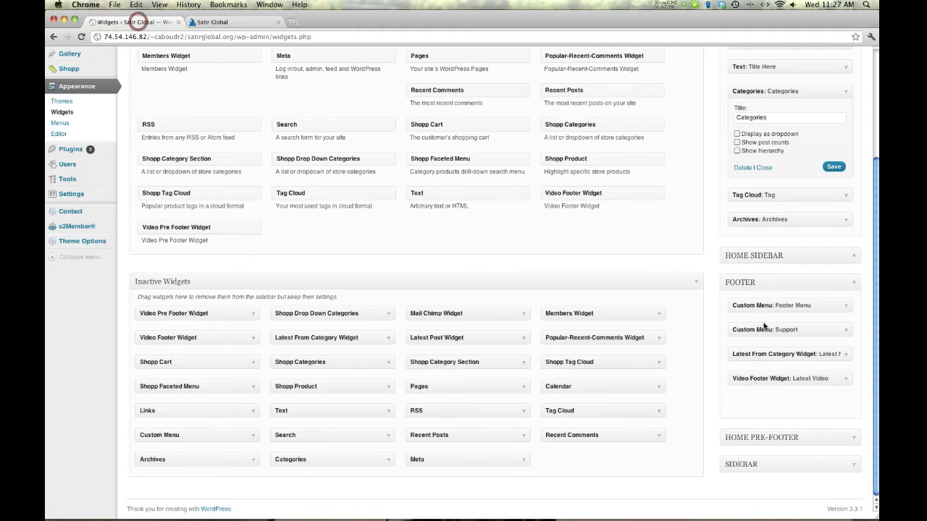
click(843, 355)
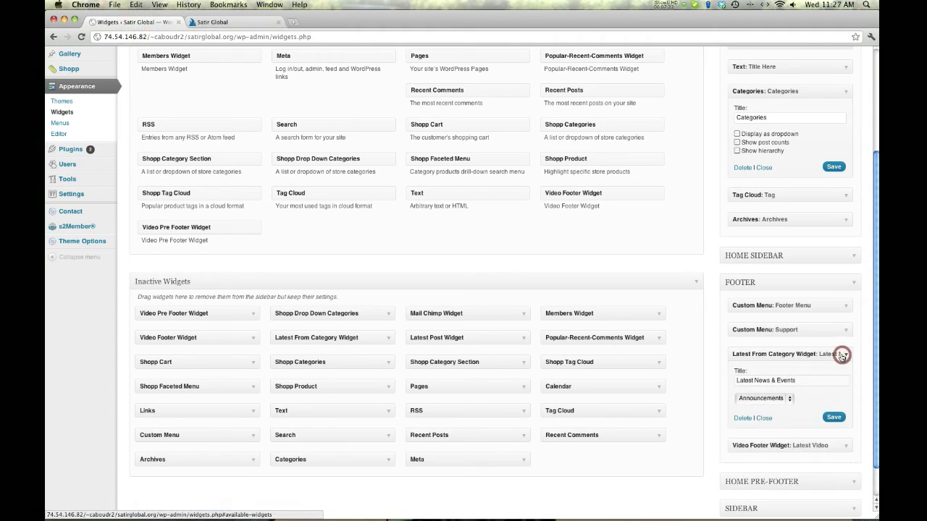
click(789, 400)
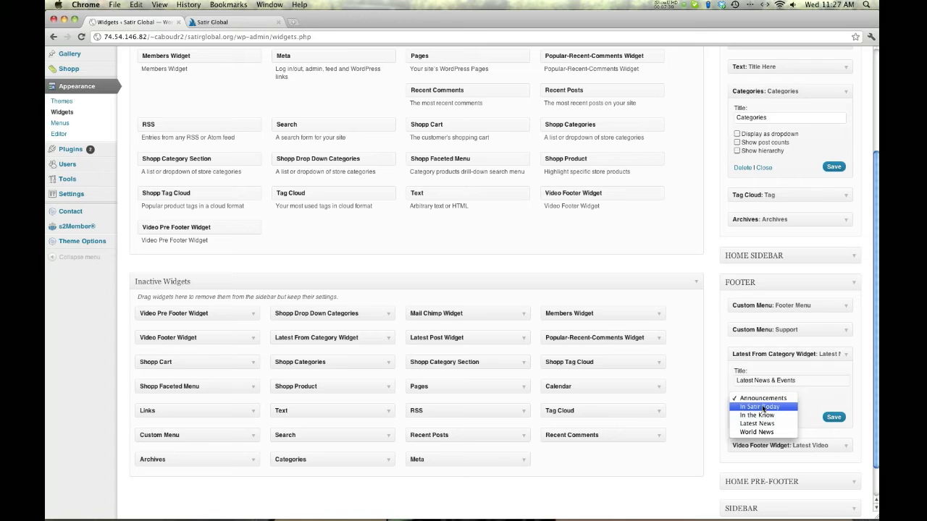
click(762, 408)
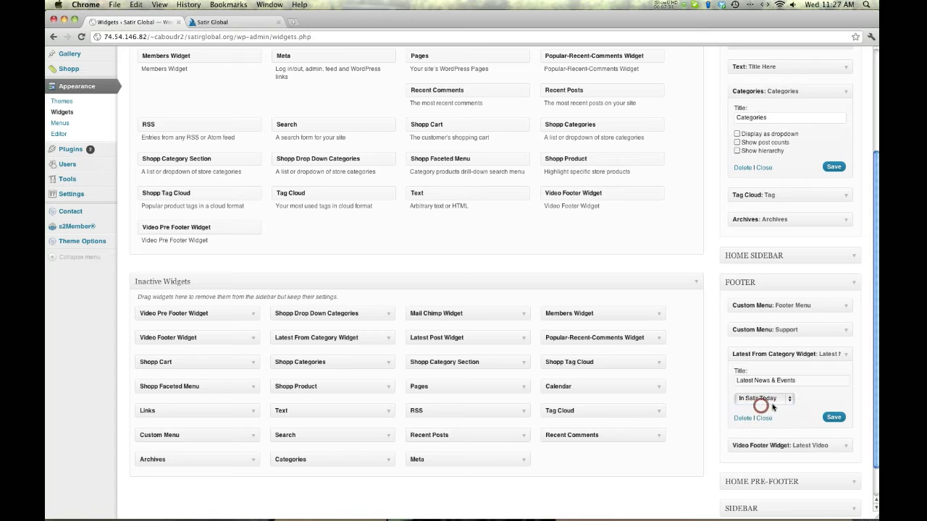
click(833, 417)
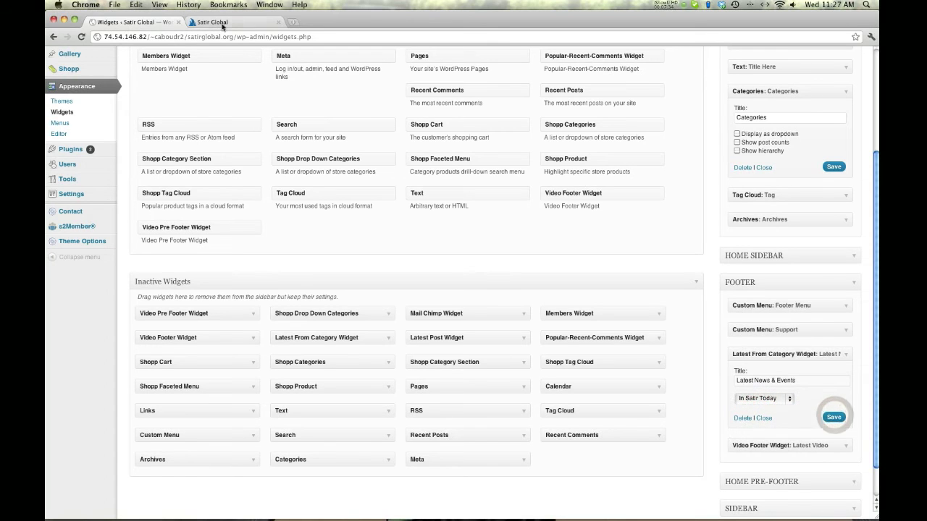
- Save the Latest From Category Widget and reload the live home page to check the footer's Latest News & Events column
click(833, 418)
click(213, 21)
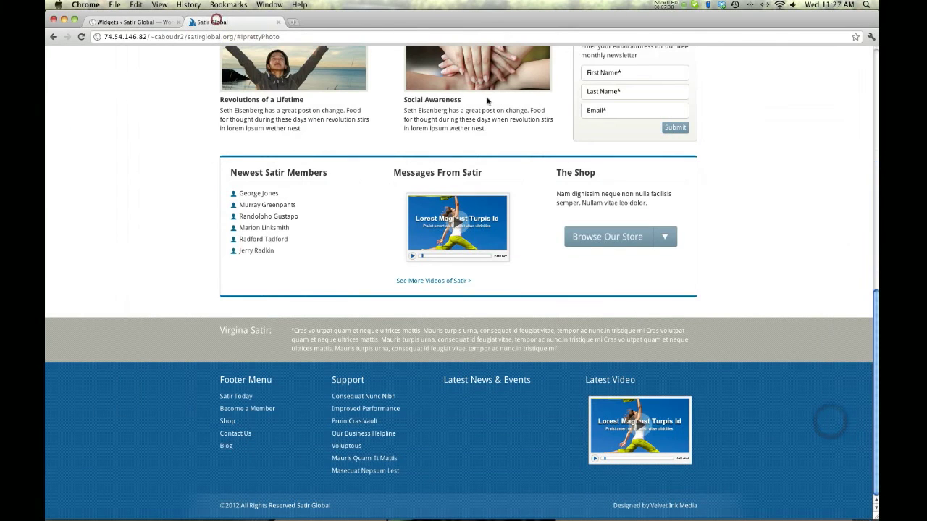
click(81, 36)
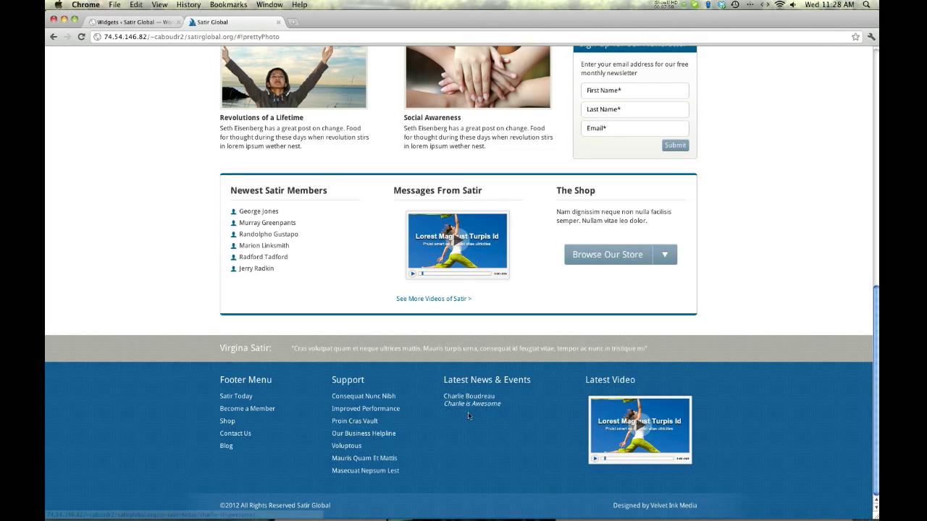
- Back on the Widgets page, set the Footer's Latest From Category Widget to the Latest News category and save it
click(128, 22)
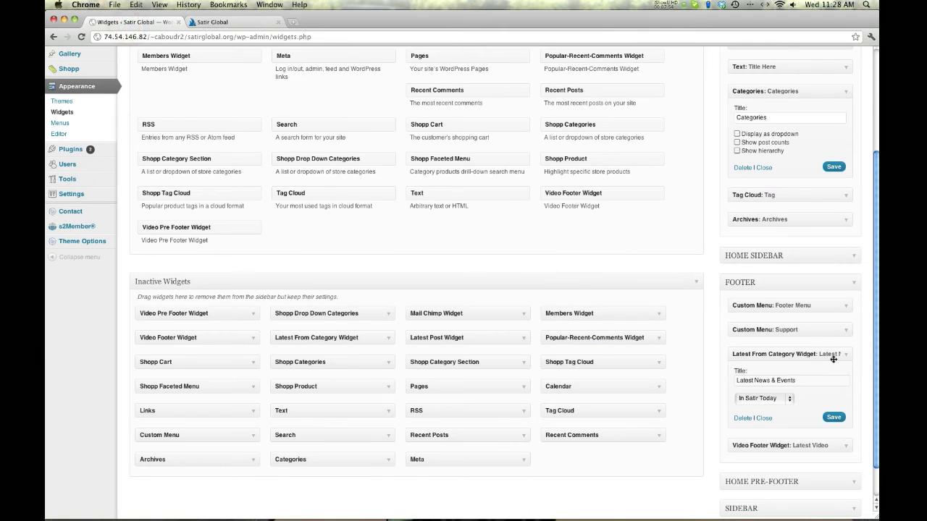
click(789, 402)
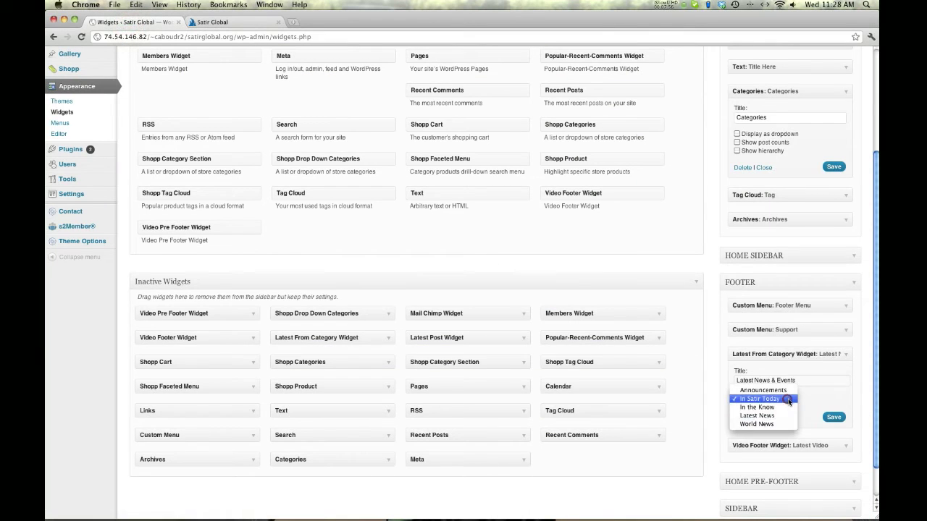
click(756, 415)
click(830, 418)
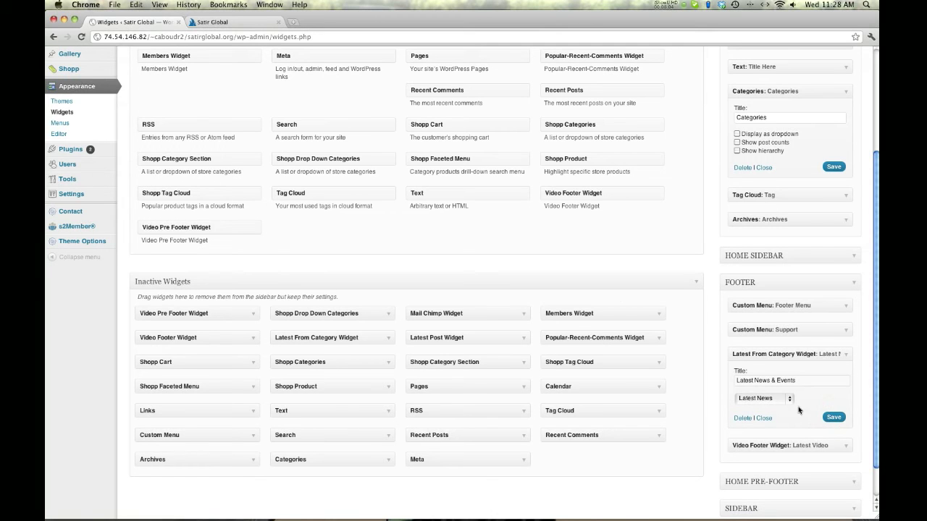
- Reload the live home page and view the footer's Latest News & Events column with the Latest News category applied
click(236, 21)
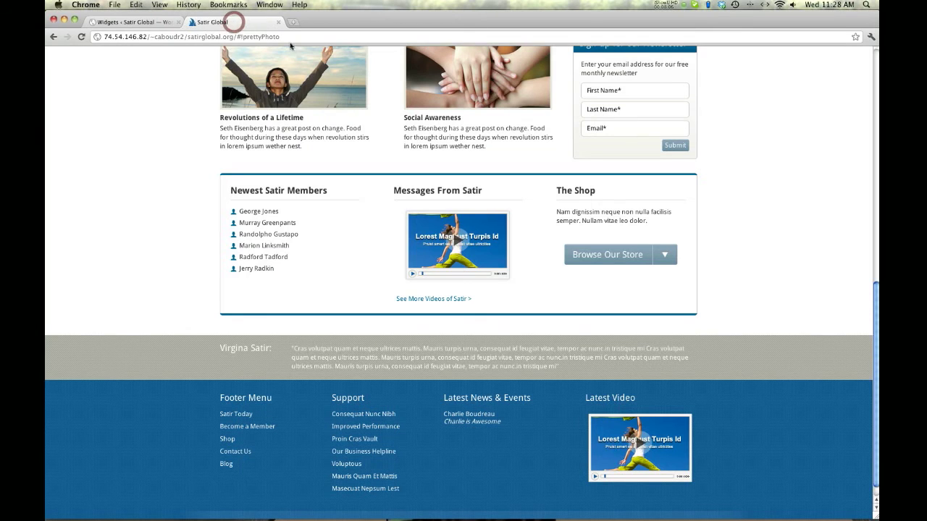
click(81, 36)
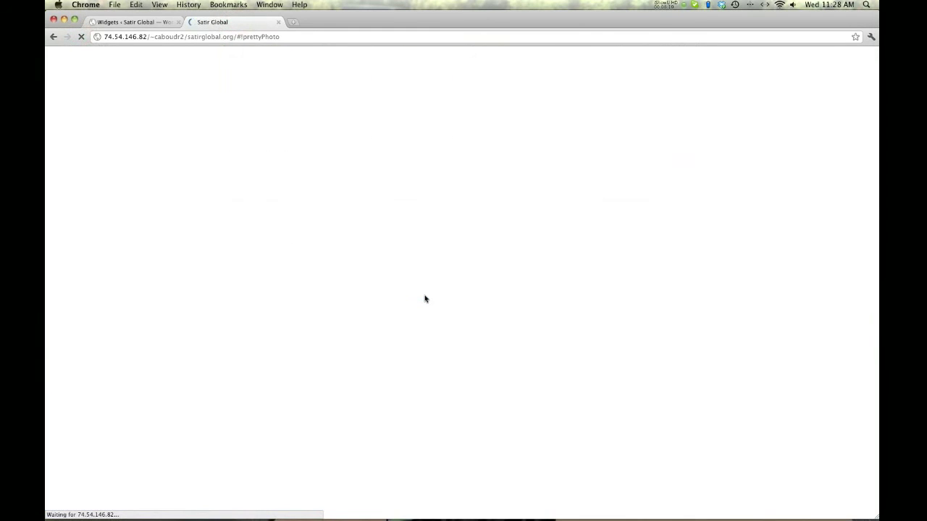
scroll(425, 295, down, 15)
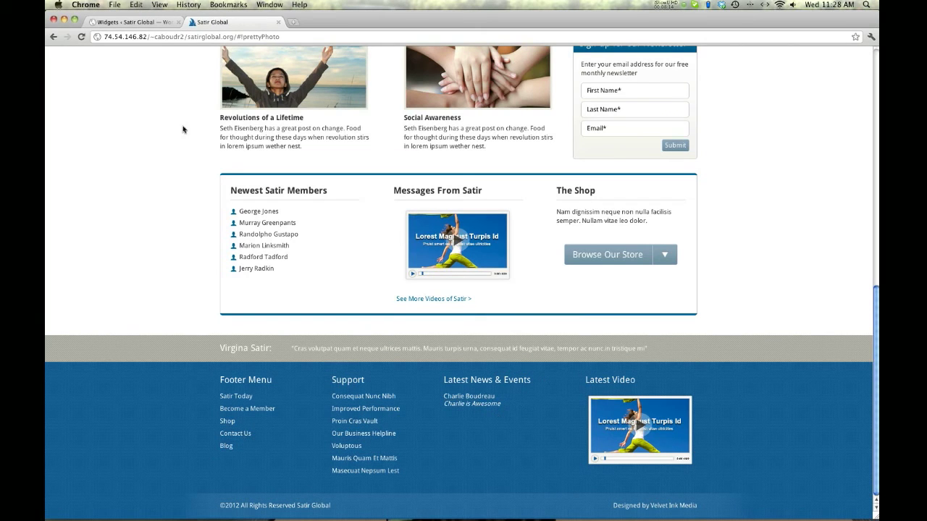
- Expand the Home Pre-Footer area on the Widgets page and compare its widgets with the three-column section on the live home page
click(134, 22)
scroll(574, 204, down, 2)
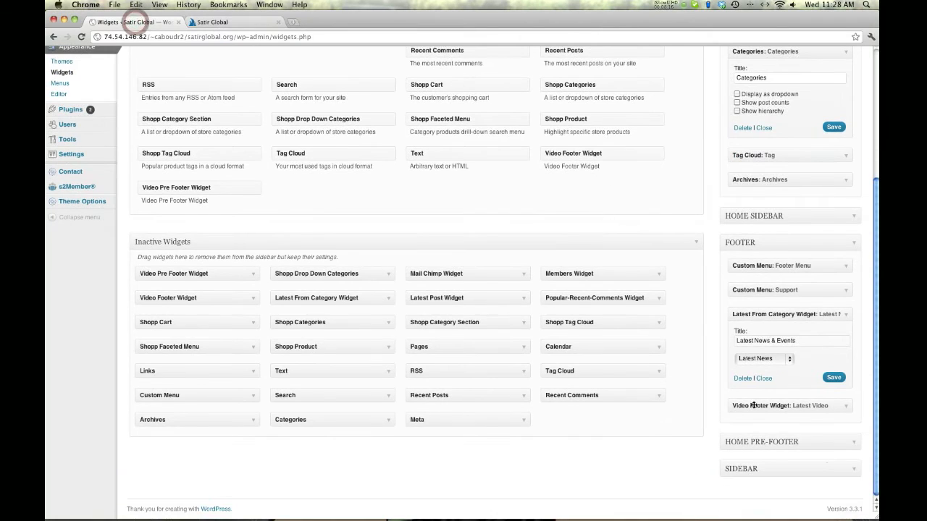
click(853, 445)
scroll(854, 449, down, 2)
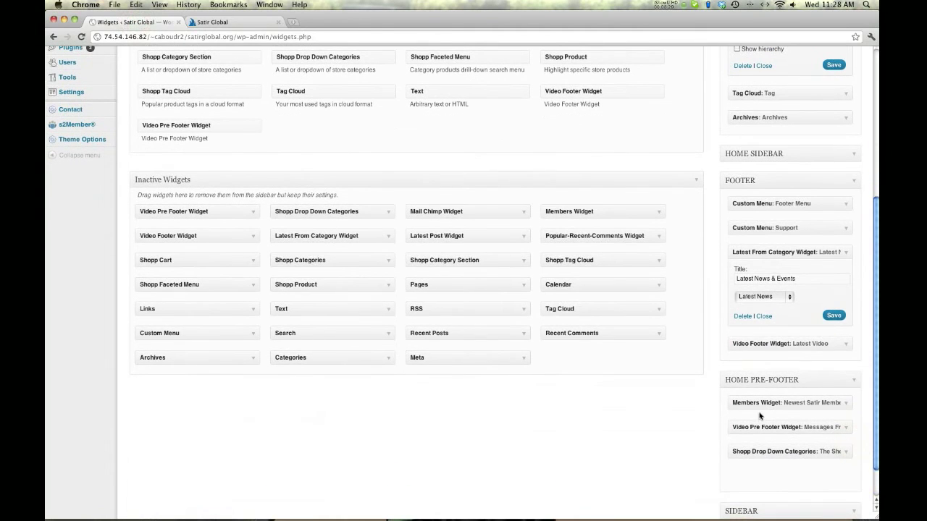
click(209, 22)
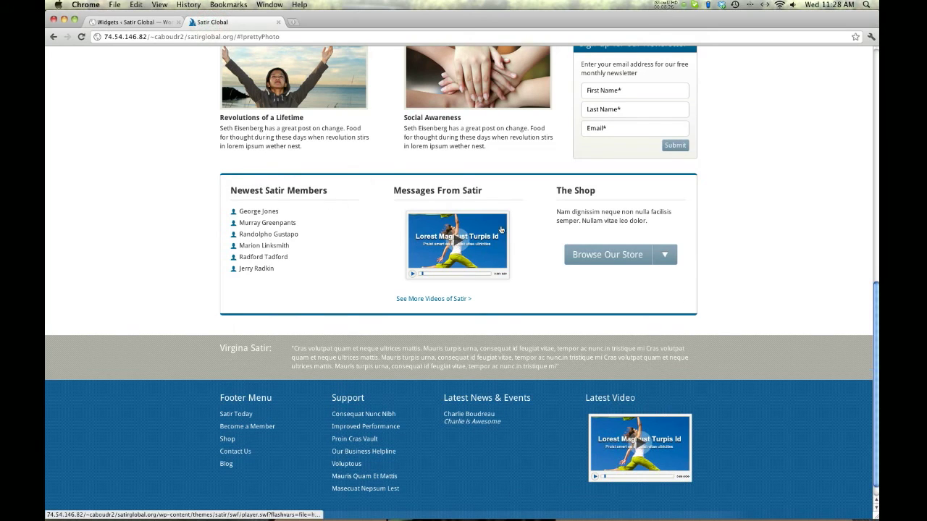
click(140, 23)
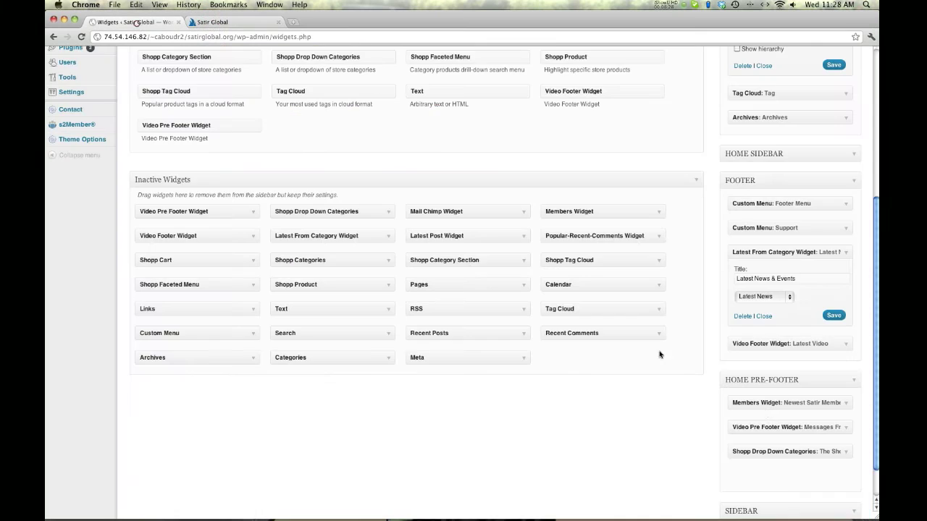
scroll(767, 409, down, 2)
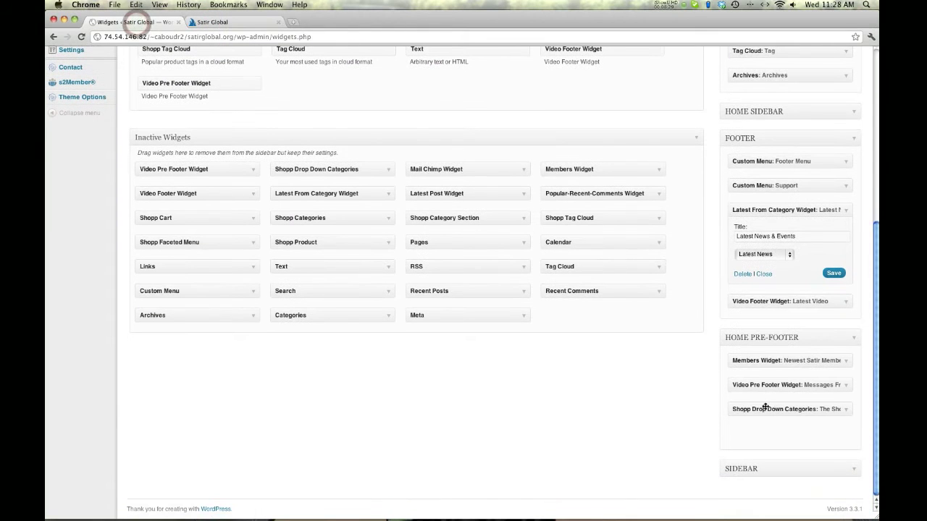
- Open the Home Pre-Footer's Members Widget, examine its member name and URL fields through Member6, and close it without changes
click(842, 362)
scroll(786, 411, down, 1)
scroll(785, 411, down, 3)
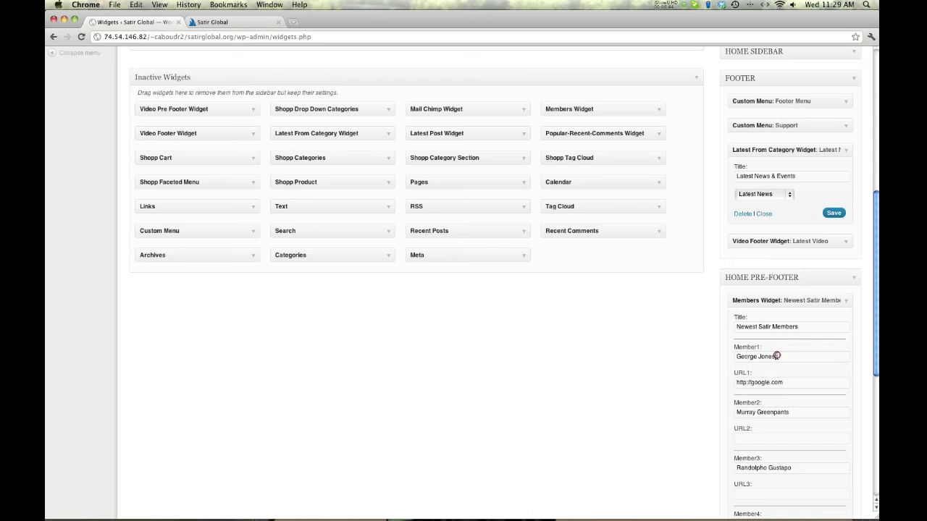
triple_click(777, 356)
drag(777, 358, 717, 358)
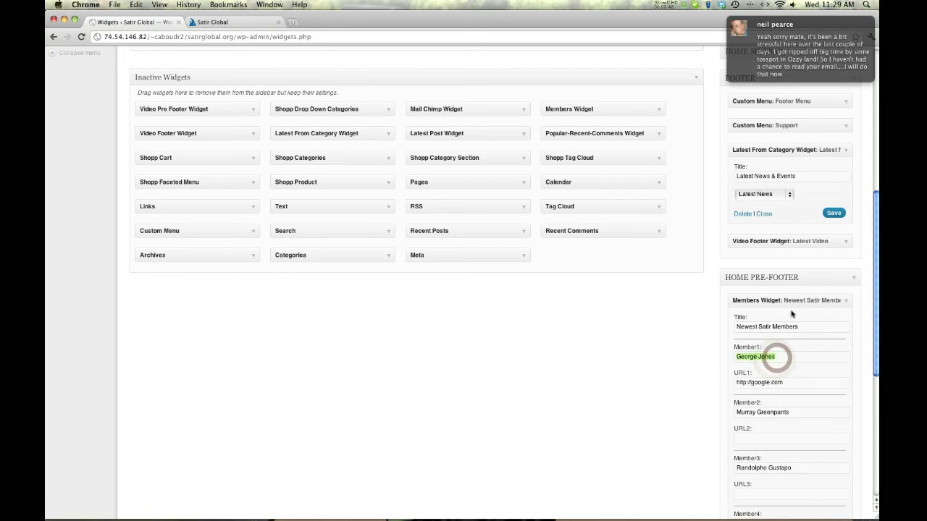
click(737, 24)
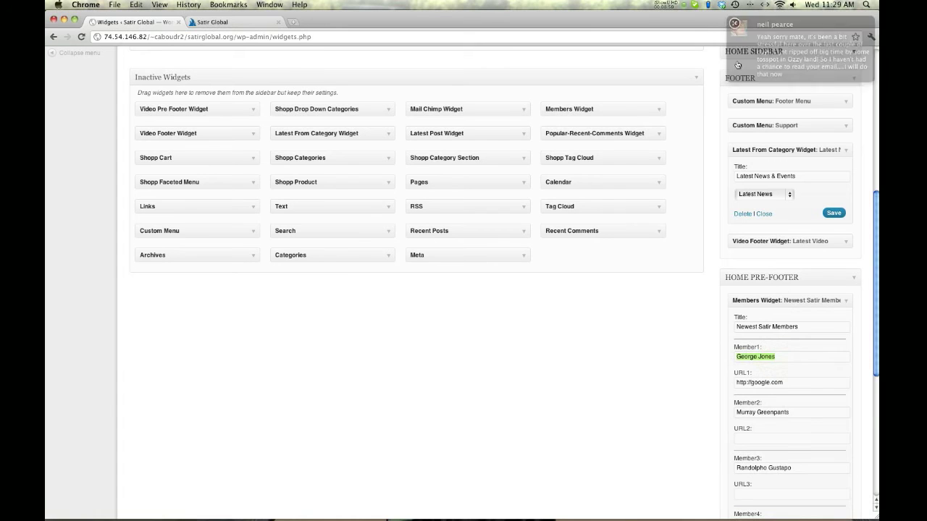
click(788, 382)
drag(789, 382, 717, 384)
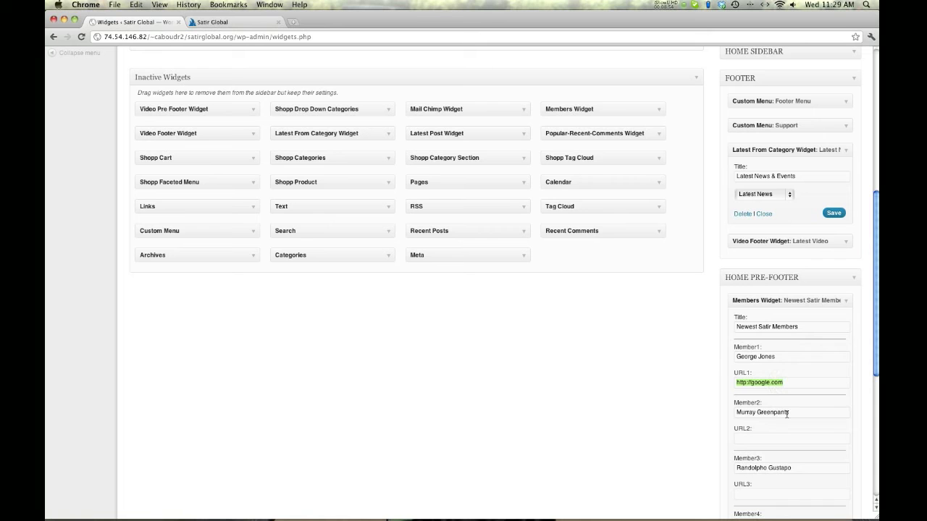
drag(796, 412, 714, 413)
scroll(760, 366, down, 1)
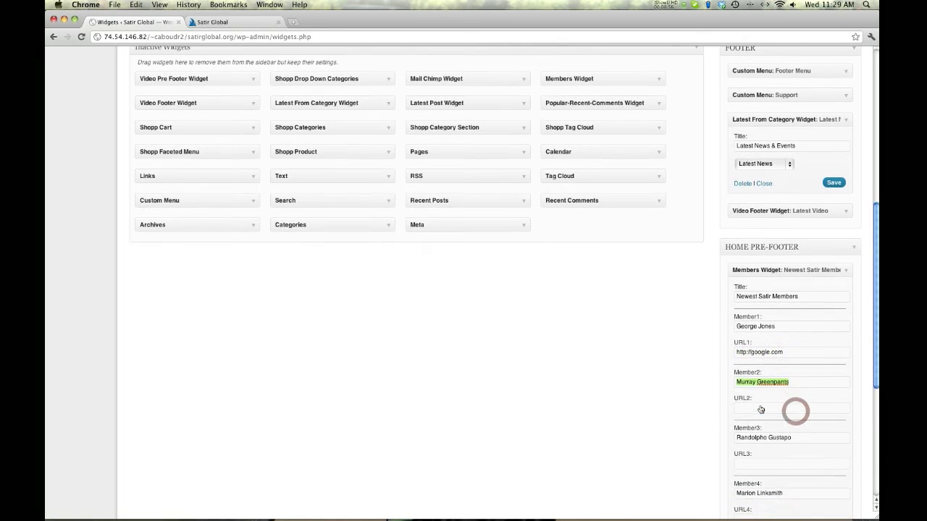
scroll(756, 346, down, 6)
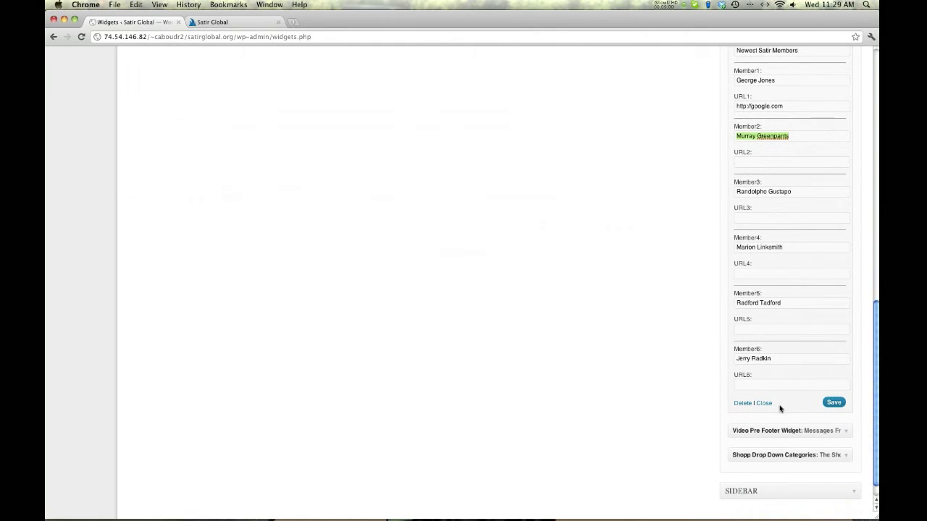
click(762, 403)
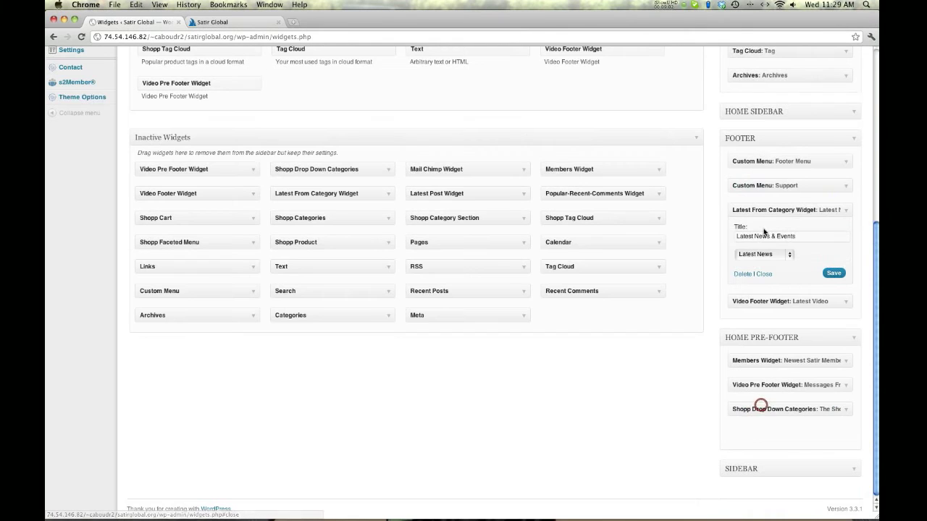
- Open the Video Pre Footer Widget, examine its Title, Video, IMG, IMG2 and URL fields, and close it
click(846, 391)
scroll(845, 388, down, 2)
scroll(797, 423, down, 1)
scroll(788, 434, up, 1)
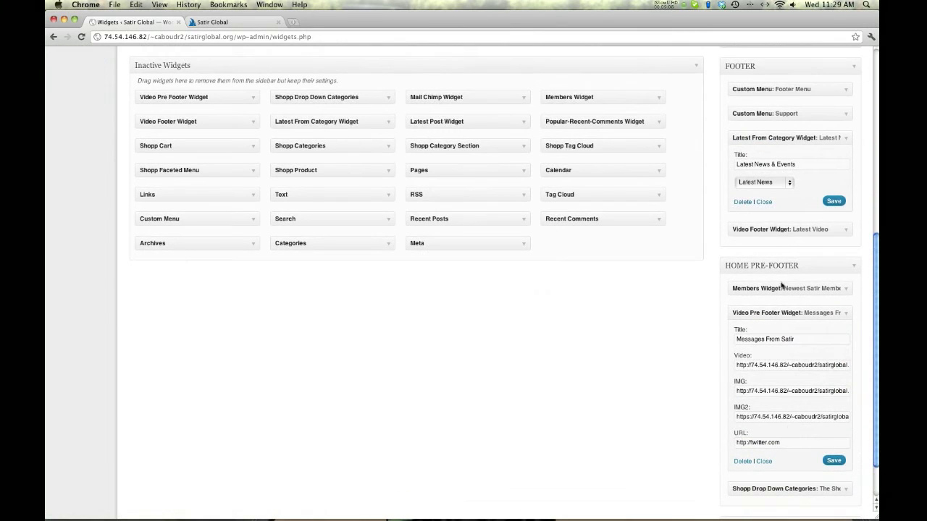
scroll(780, 333, up, 1)
scroll(781, 340, down, 2)
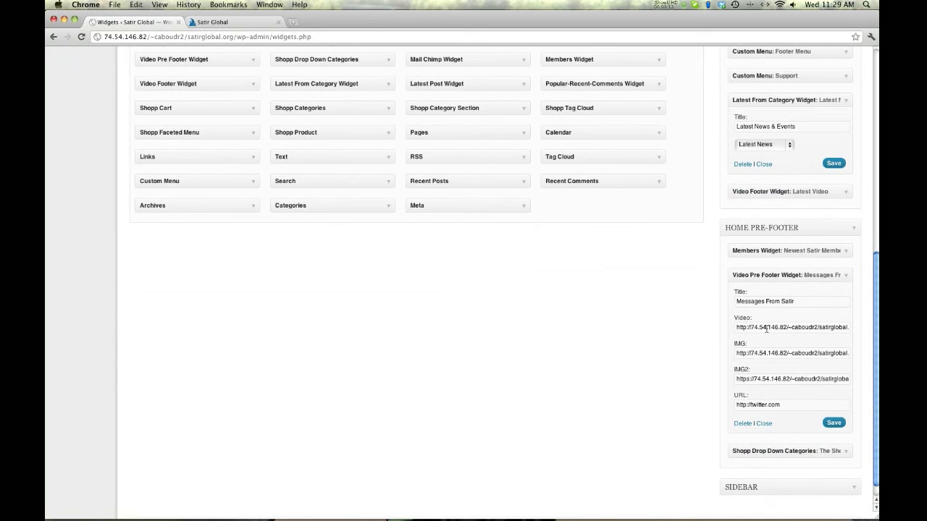
click(766, 328)
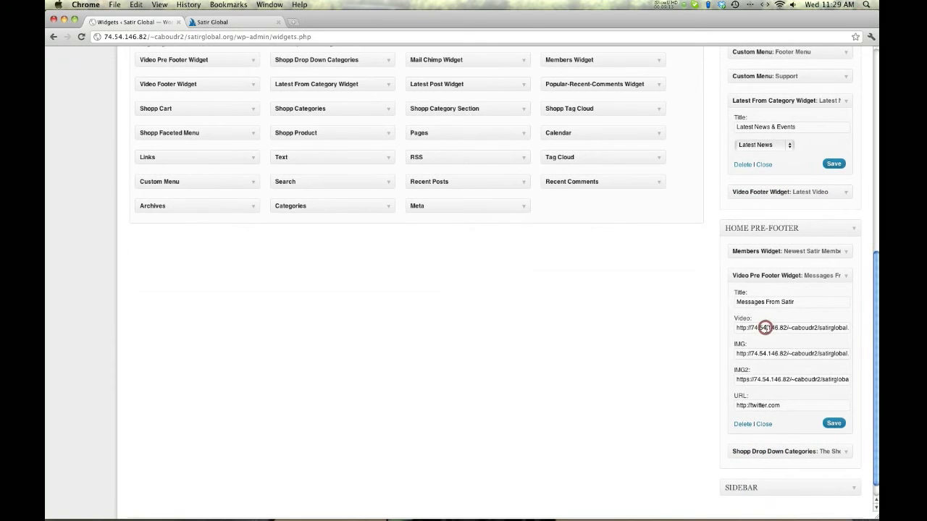
click(764, 425)
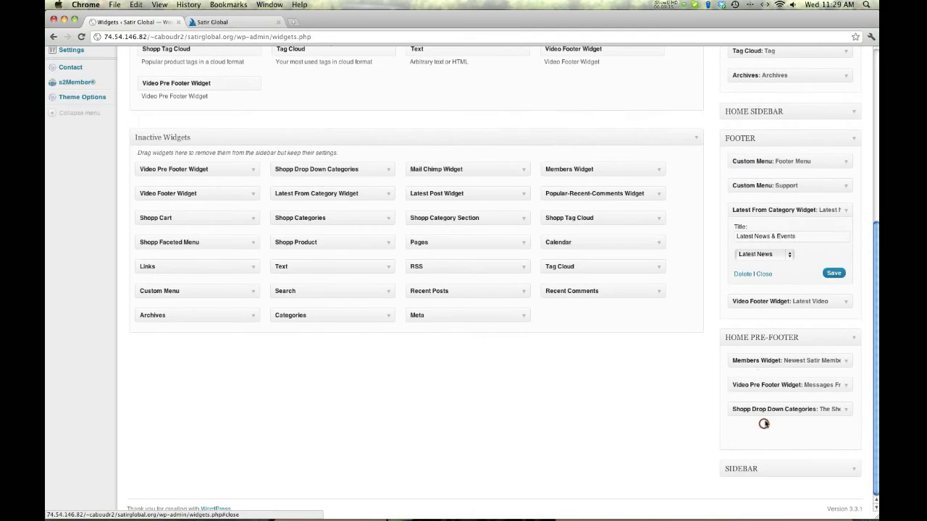
- Open the Shopp Drop Down Categories widget, select its Text content, and compare it with The Shop's paragraph on the live home page
click(844, 411)
scroll(832, 413, down, 2)
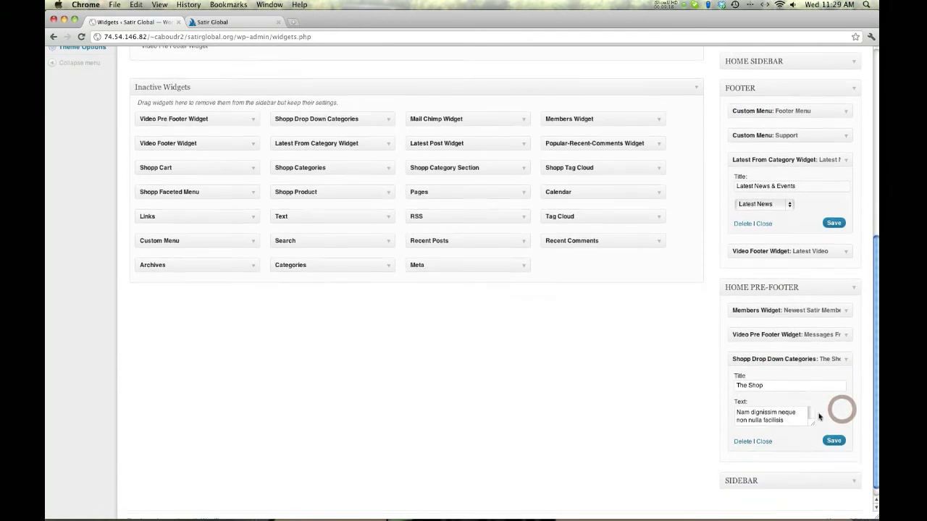
drag(784, 418, 730, 415)
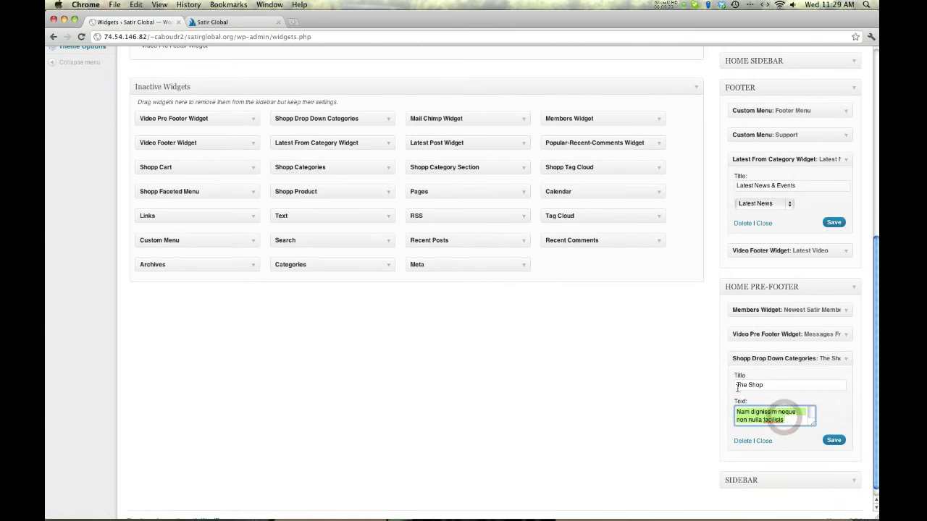
click(255, 21)
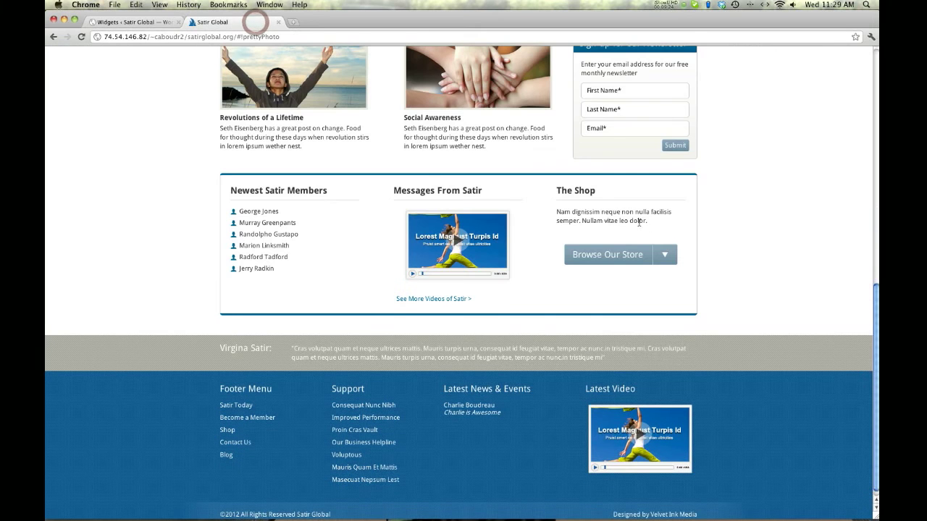
drag(647, 221, 556, 212)
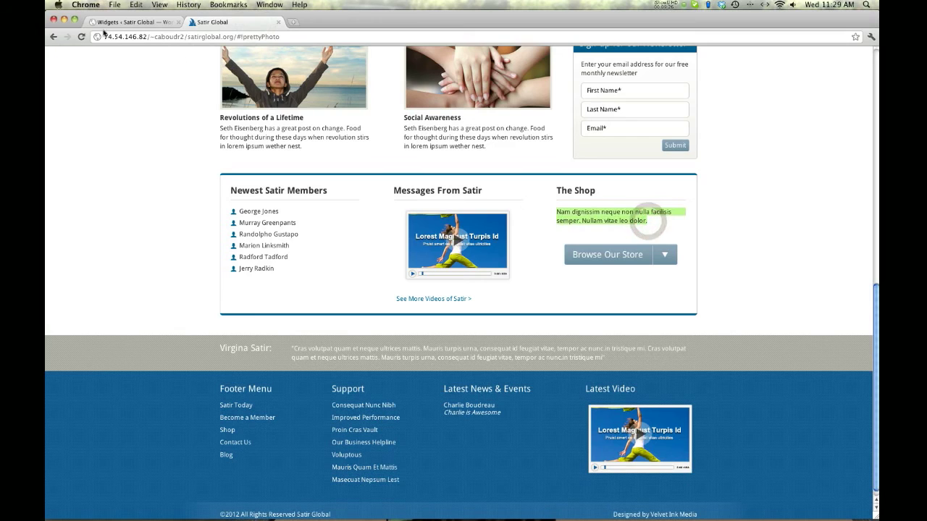
click(113, 23)
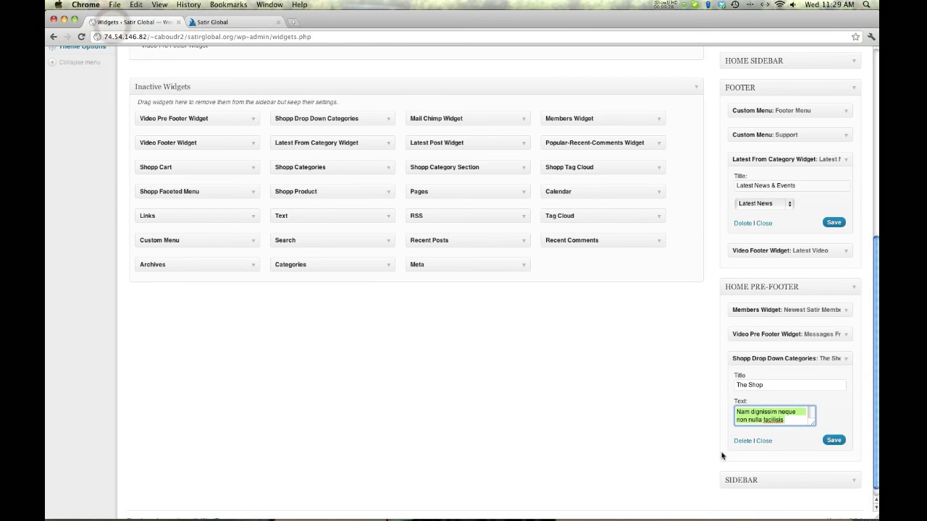
- Replace the Shopp Drop Down Categories widget's text with "Check out our store for Satir Books and DVDs." and save it
key(super+v)
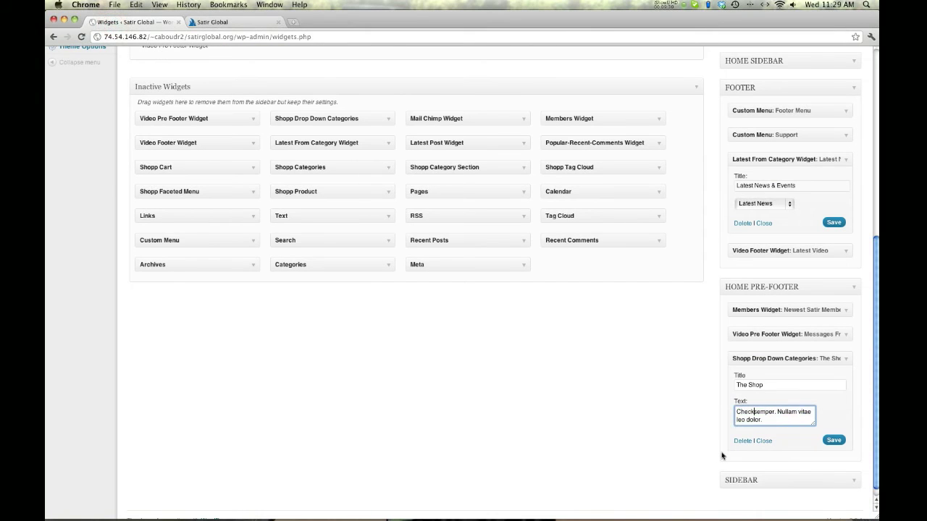
key(super+a)
text(C)
click(827, 441)
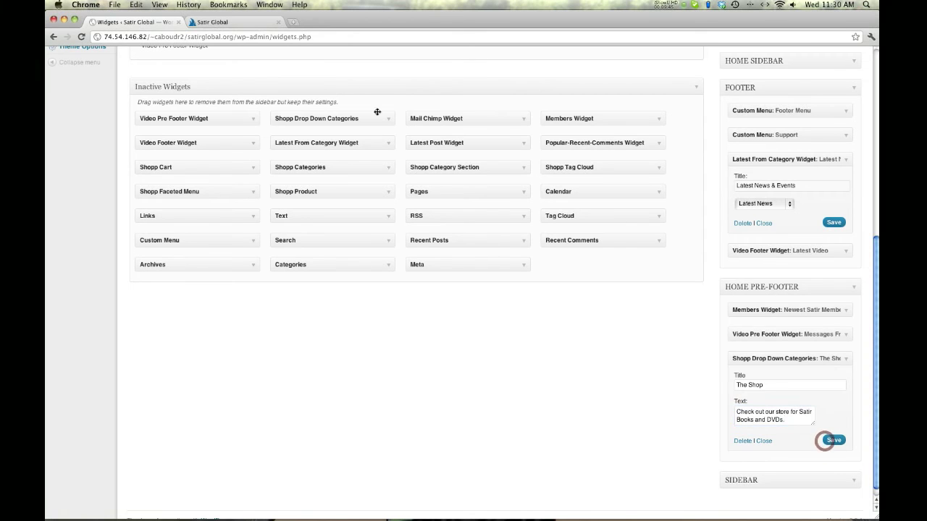
- Reload the live home page to check The Shop's text and expand the Browse Our Store list
click(255, 26)
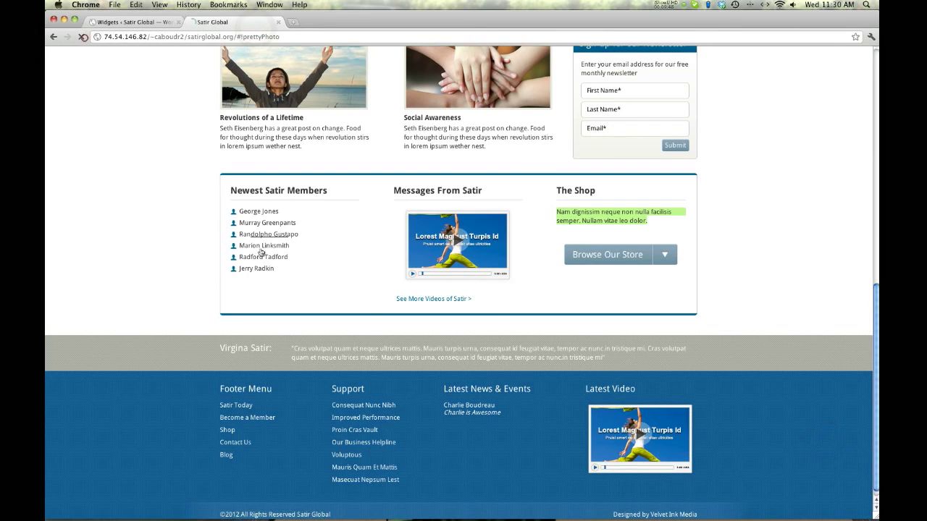
click(81, 36)
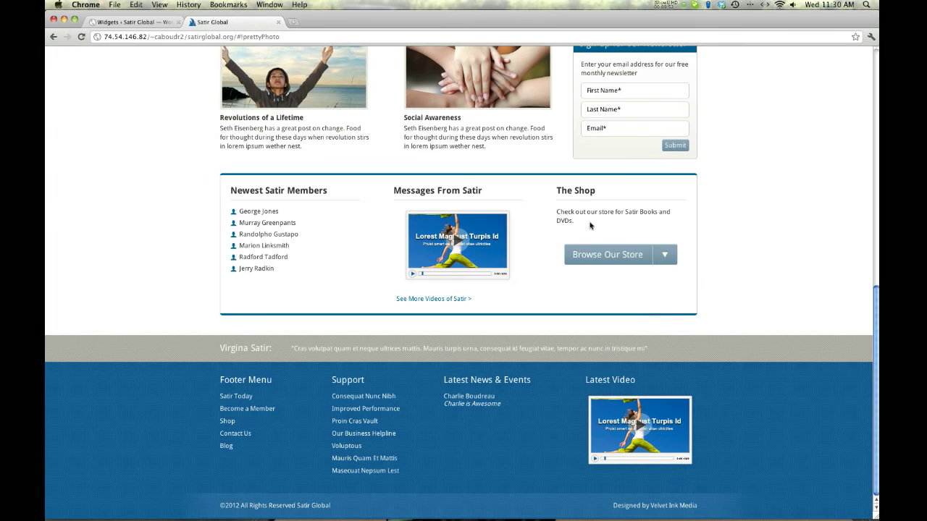
click(663, 257)
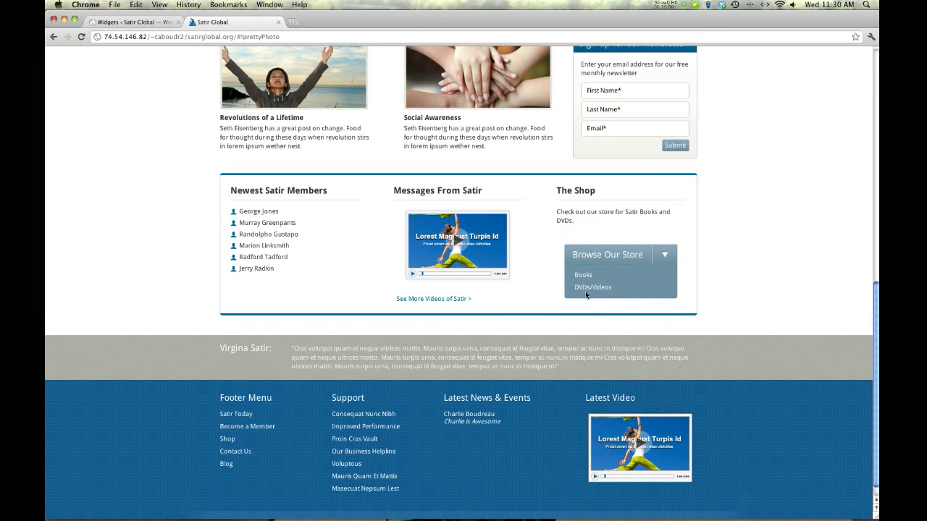
- Return to the Widgets page and close the Shopp Drop Down Categories widget's settings
click(141, 22)
click(764, 440)
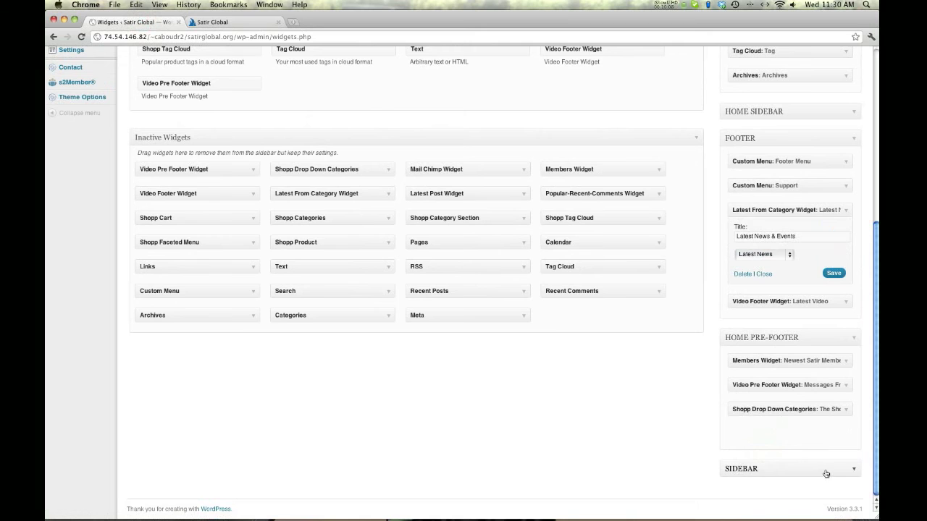
- Expand the Sidebar widget area and compare its widgets with the sidebar on the live Satir Today page
click(854, 469)
scroll(772, 426, down, 1)
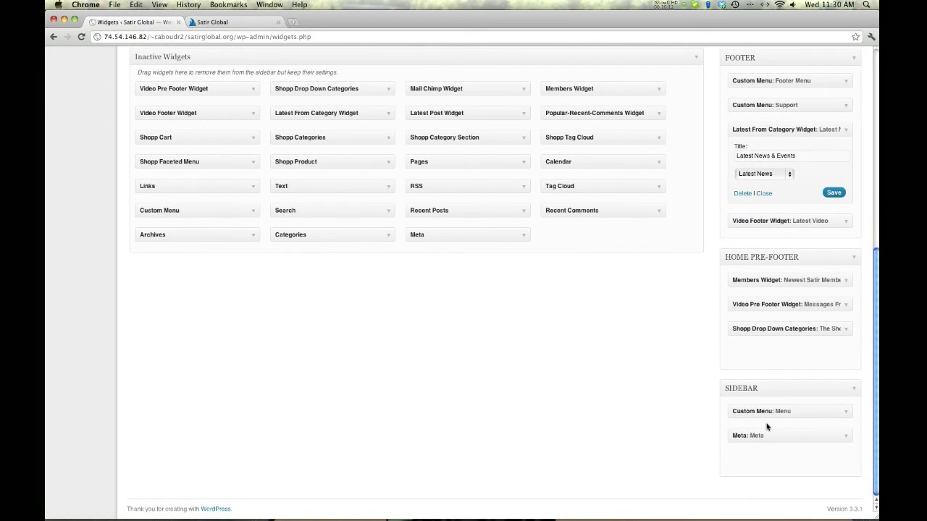
click(212, 21)
scroll(596, 166, up, 1)
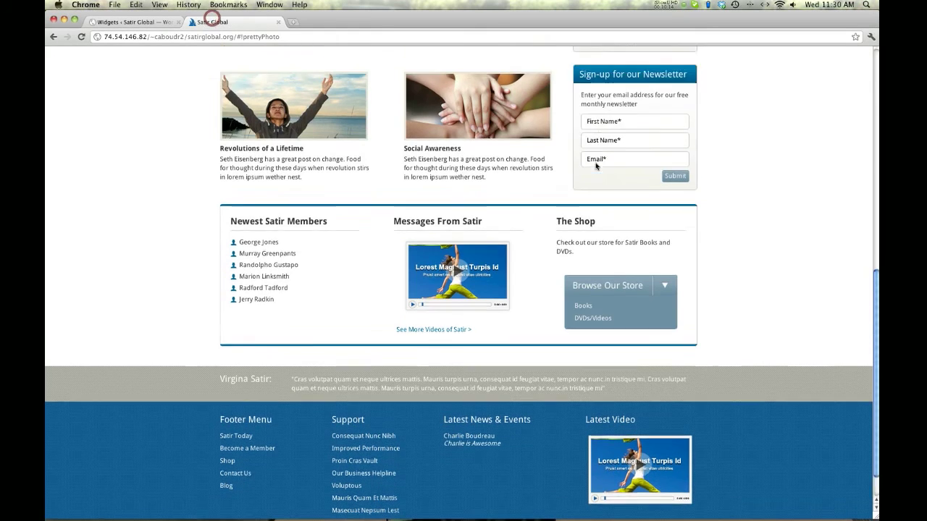
scroll(596, 166, up, 10)
click(588, 121)
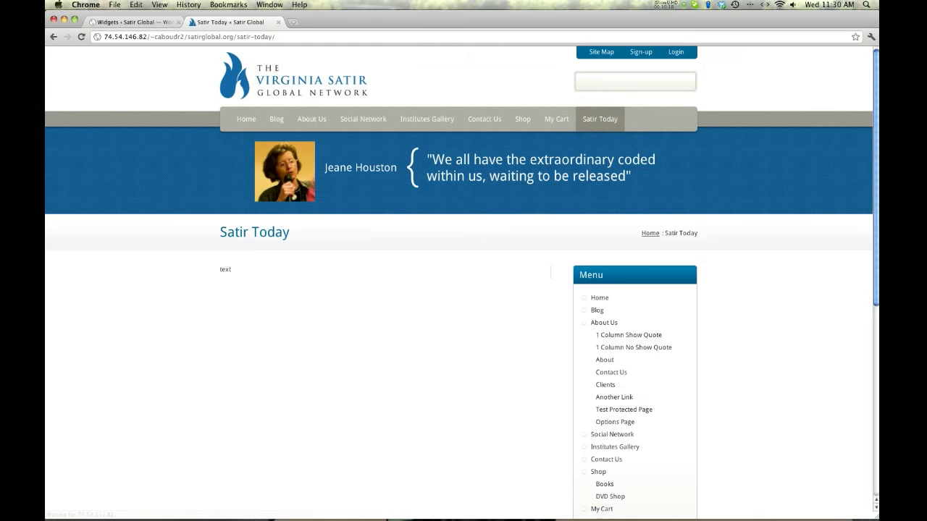
scroll(623, 272, down, 7)
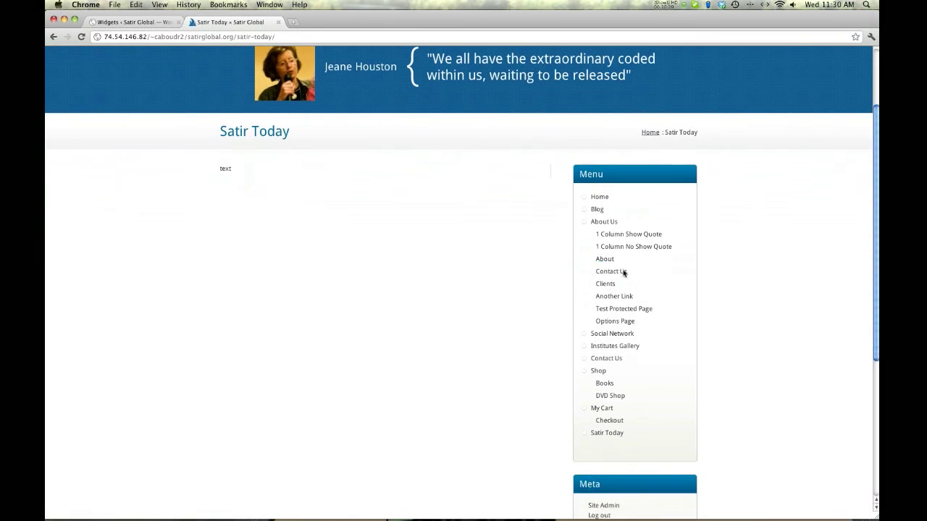
- Return to the Widgets page, switch the Sidebar area's Custom Menu widget to the Support menu, save it and close its settings
click(139, 21)
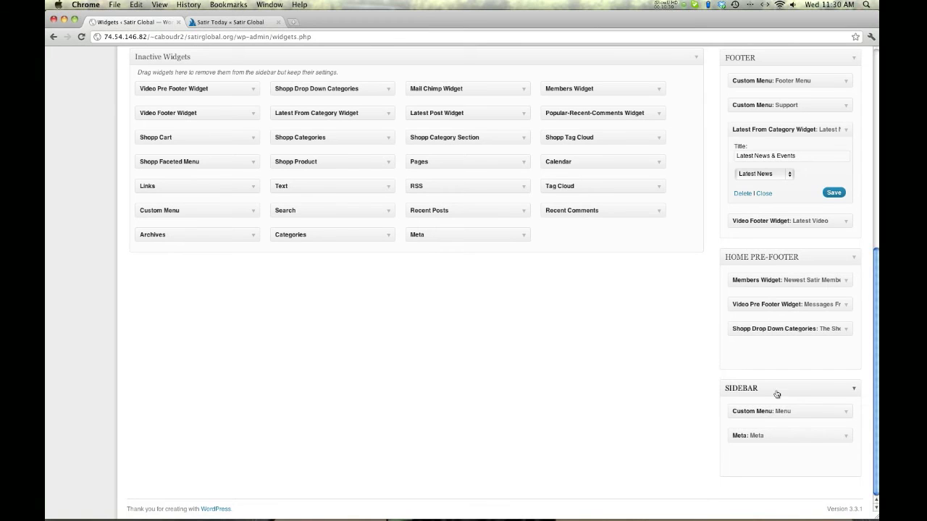
click(845, 411)
click(810, 456)
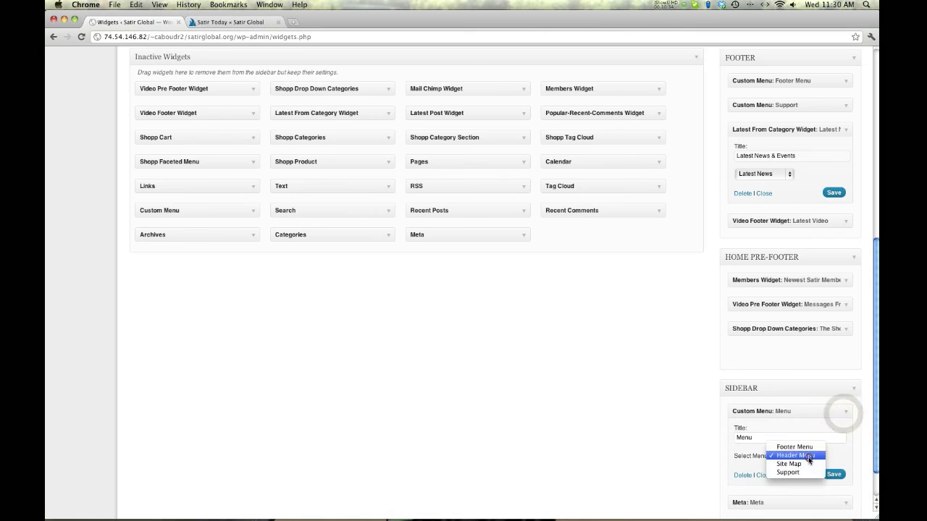
key(Up)
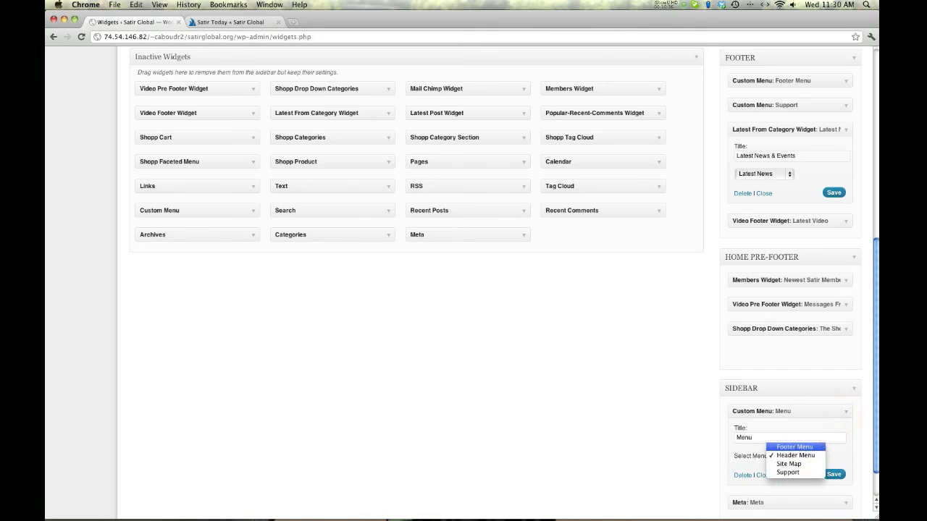
click(797, 472)
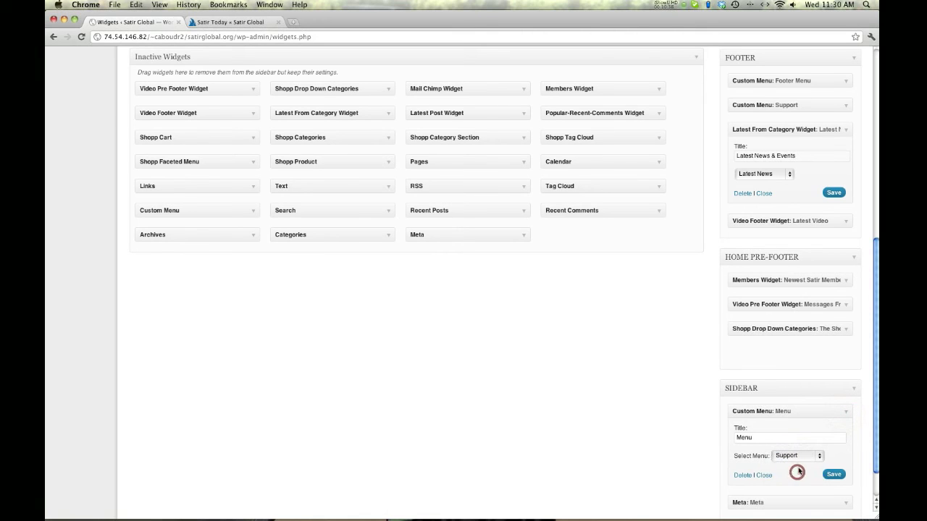
click(833, 475)
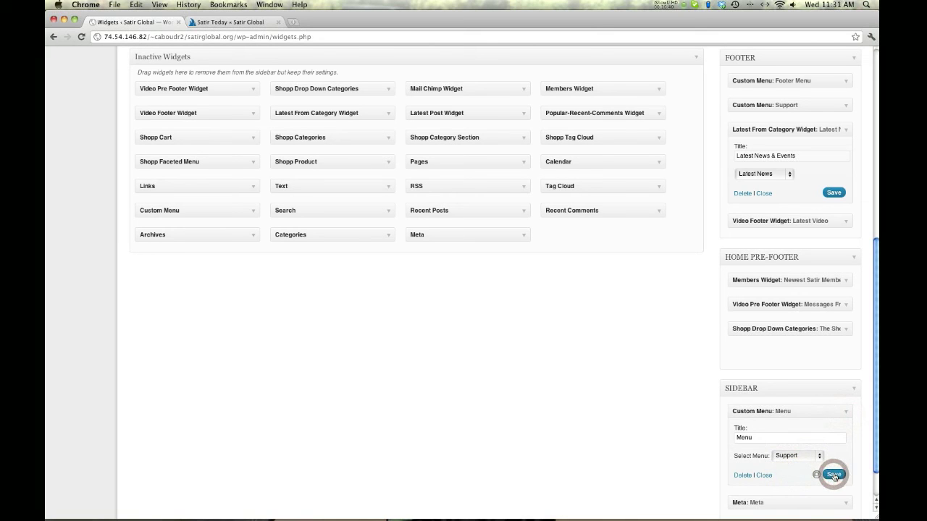
scroll(844, 412, down, 2)
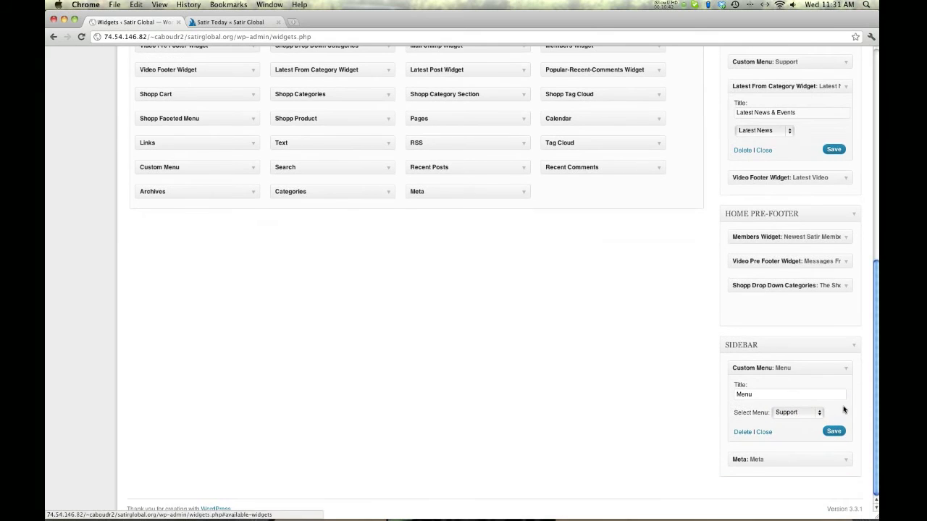
click(765, 433)
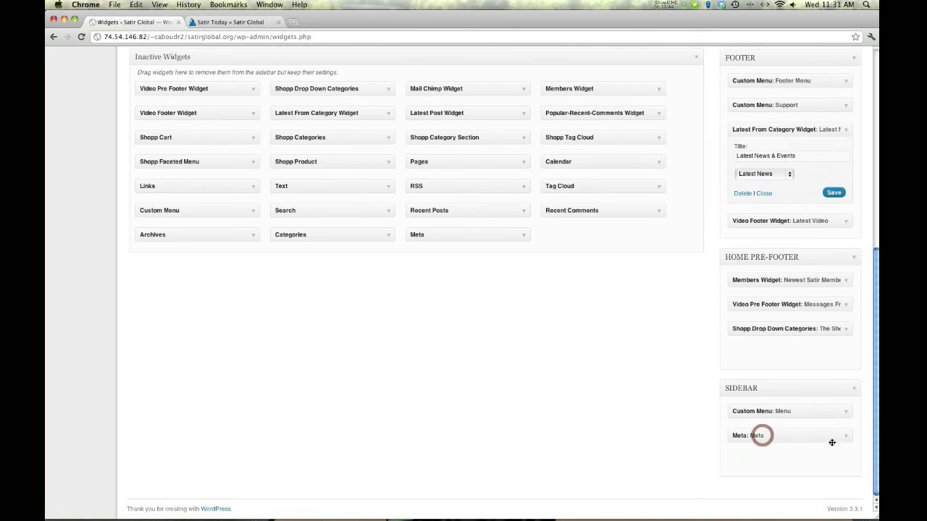
- Move the inactive Tag Cloud widget to the end of the Sidebar area, title it "Tags" and save it
scroll(593, 263, up, 5)
scroll(600, 285, down, 5)
drag(595, 202, 769, 474)
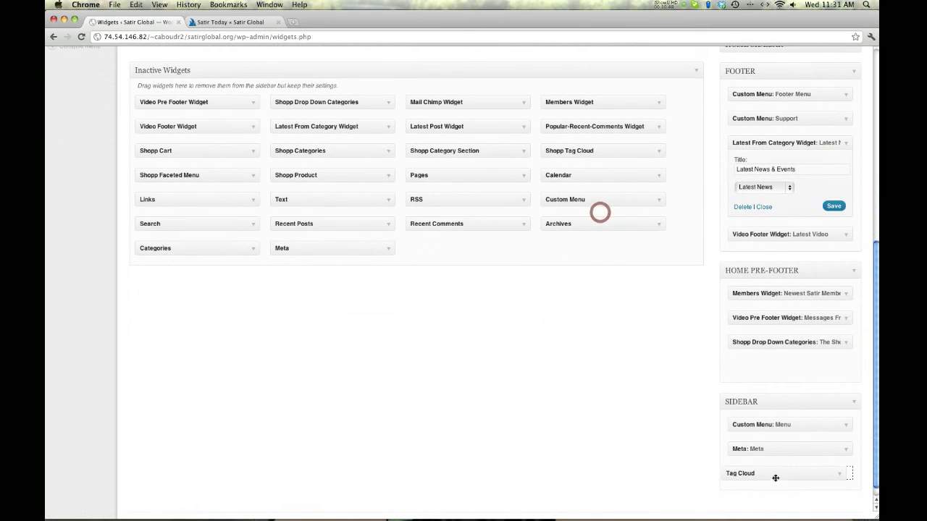
click(843, 474)
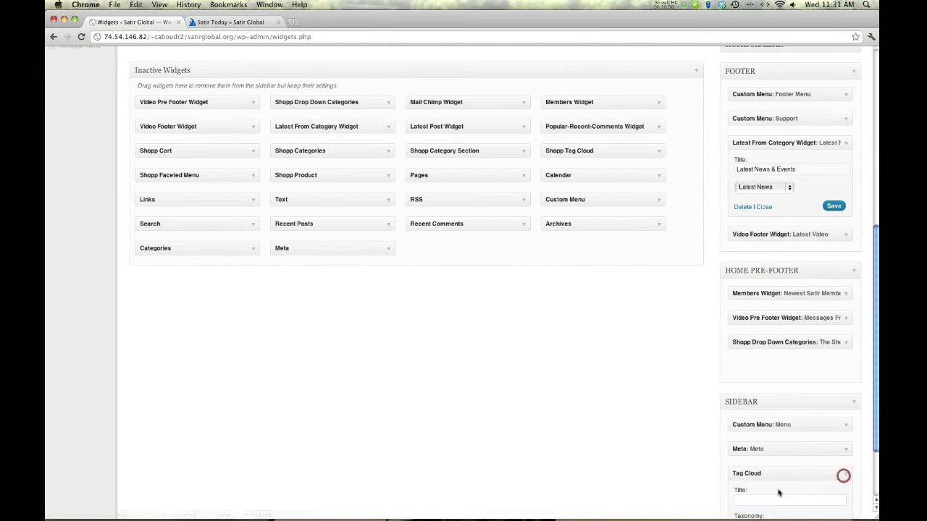
click(769, 502)
text(Tags)
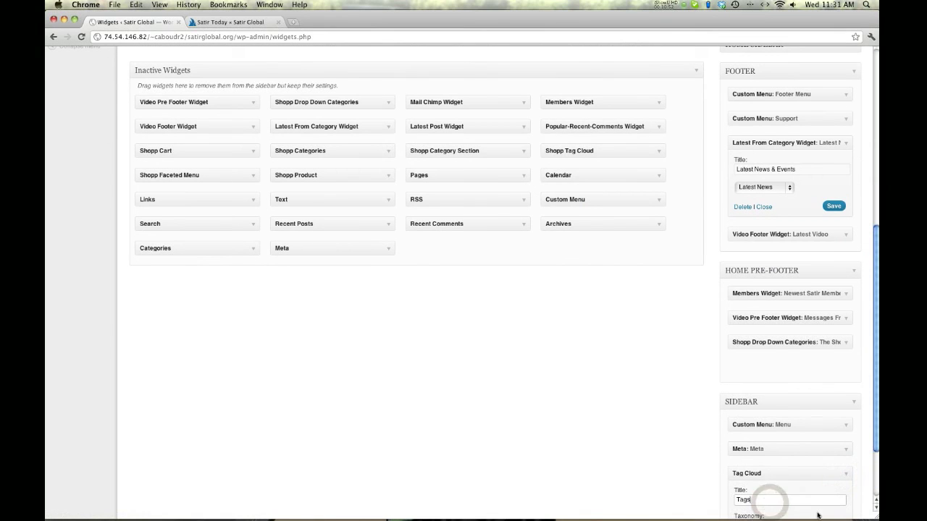
scroll(796, 486, down, 2)
click(832, 479)
- Reload the live Satir Today page and check the Menu, Meta and Tags widgets in its sidebar
click(215, 22)
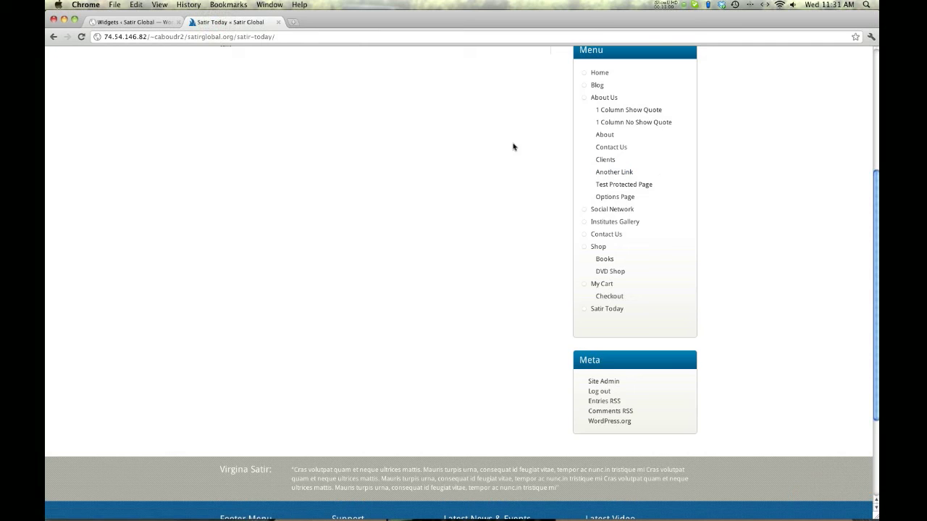
scroll(452, 207, up, 3)
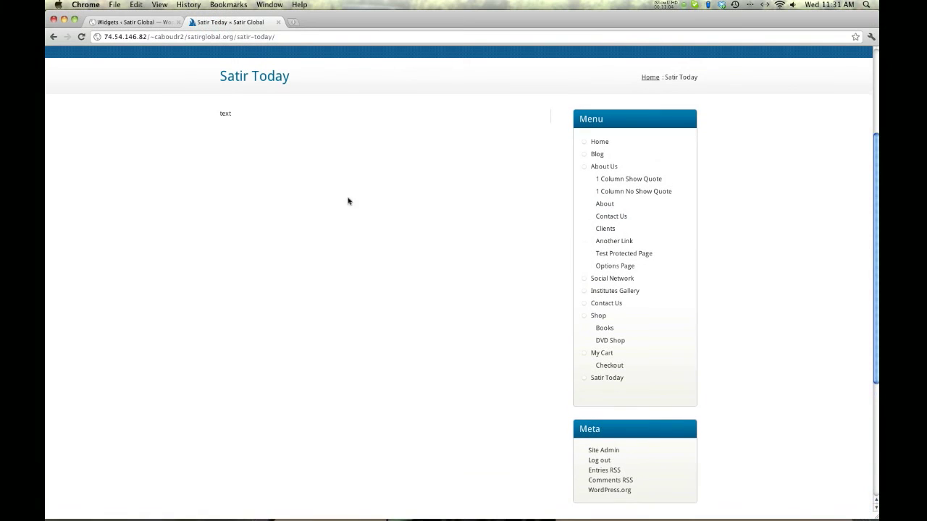
click(81, 37)
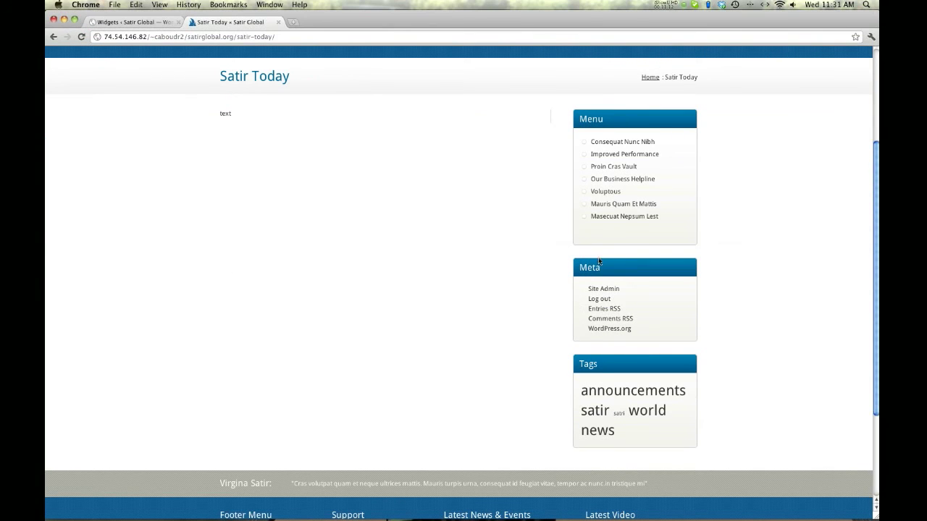
scroll(339, 264, up, 5)
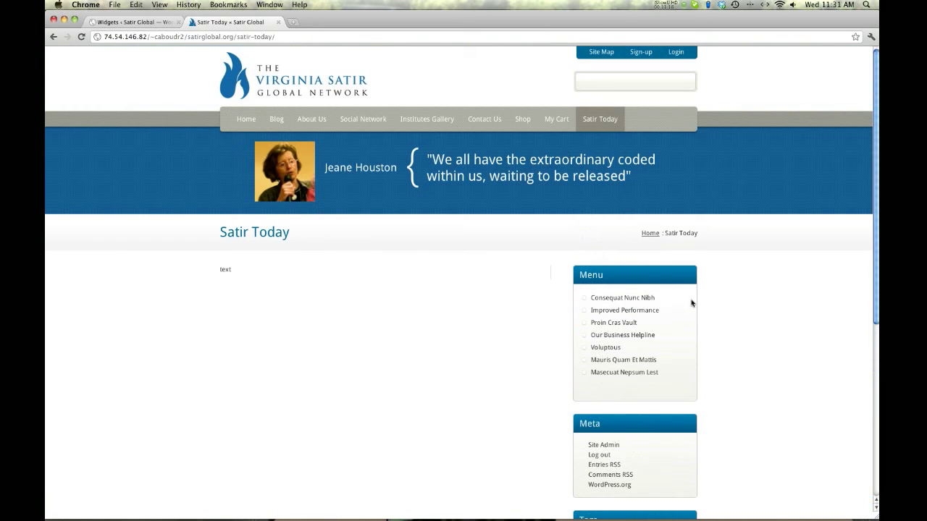
scroll(615, 301, down, 5)
scroll(615, 300, up, 5)
- Return to the WordPress admin and start a new page titled "Test Page" with the content "Text boring text blah blah"
click(113, 22)
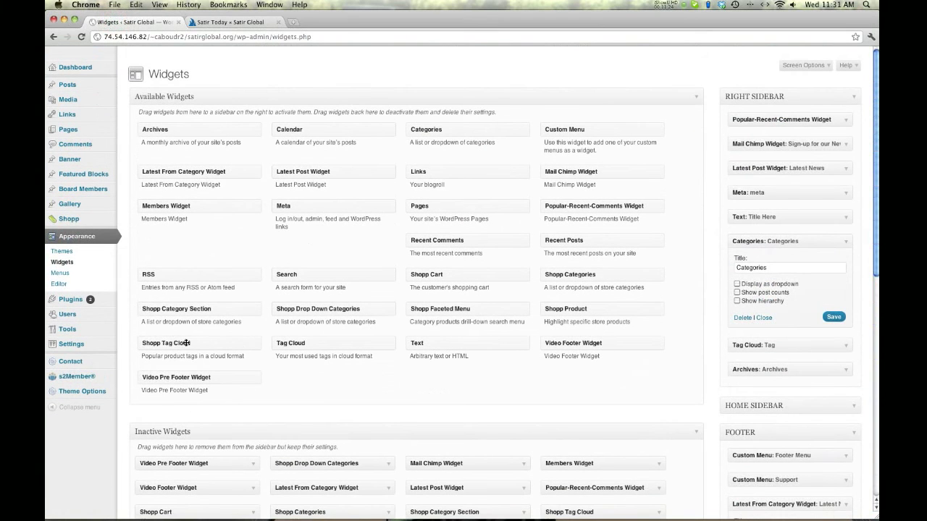
mouse_move(68, 130)
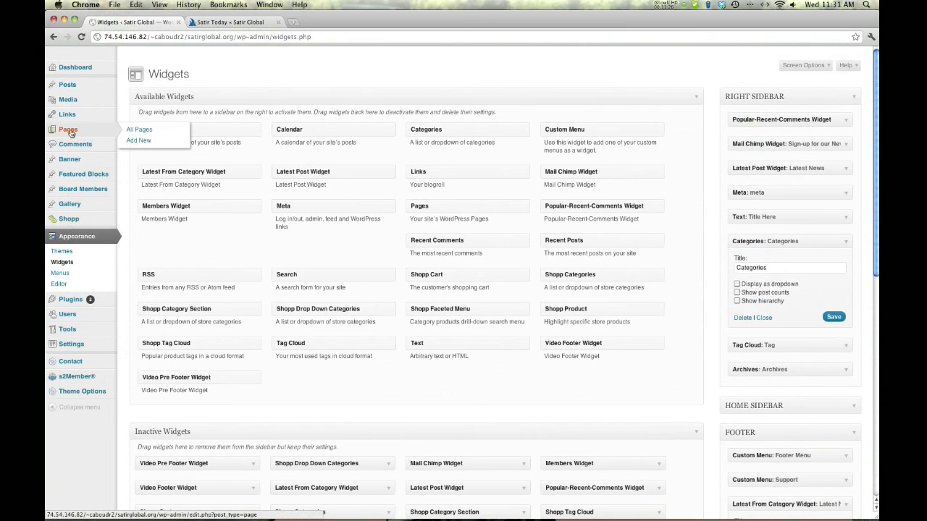
click(148, 132)
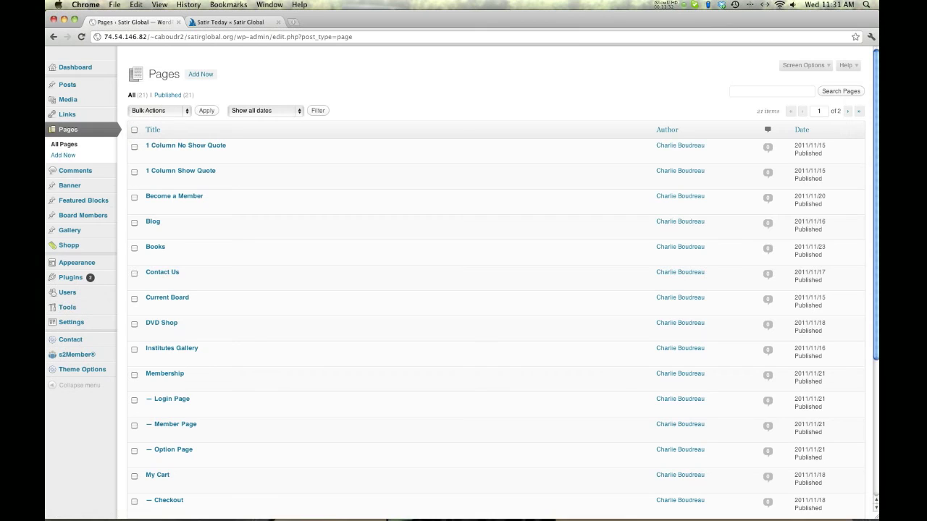
click(205, 74)
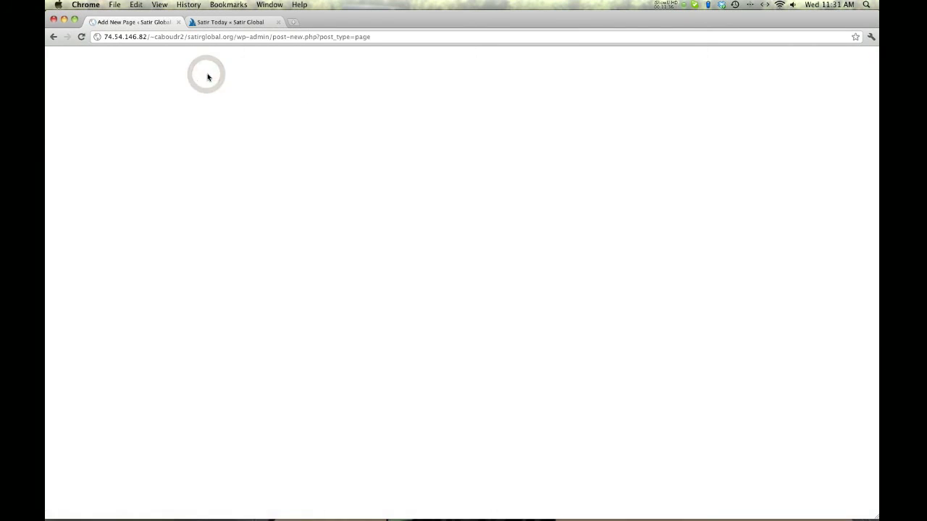
click(198, 98)
text(Test Page)
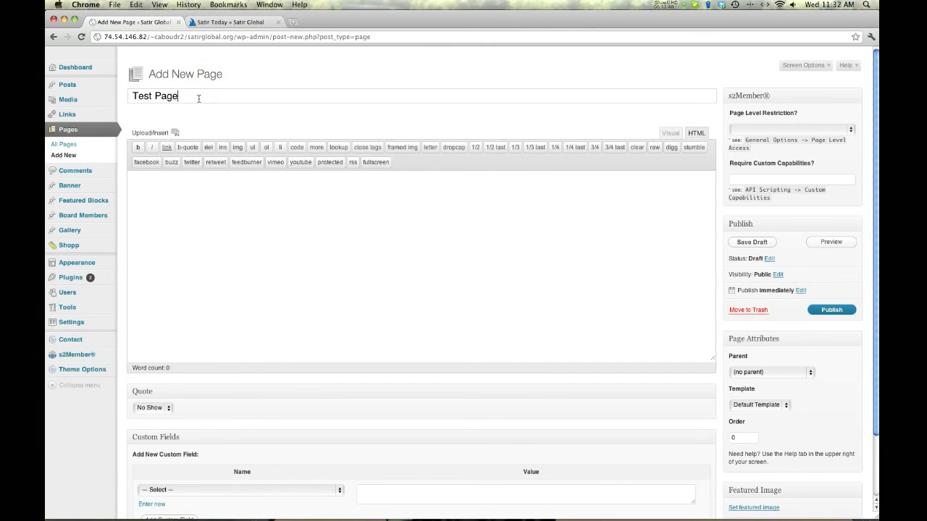
key(Tab)
text(Tex)
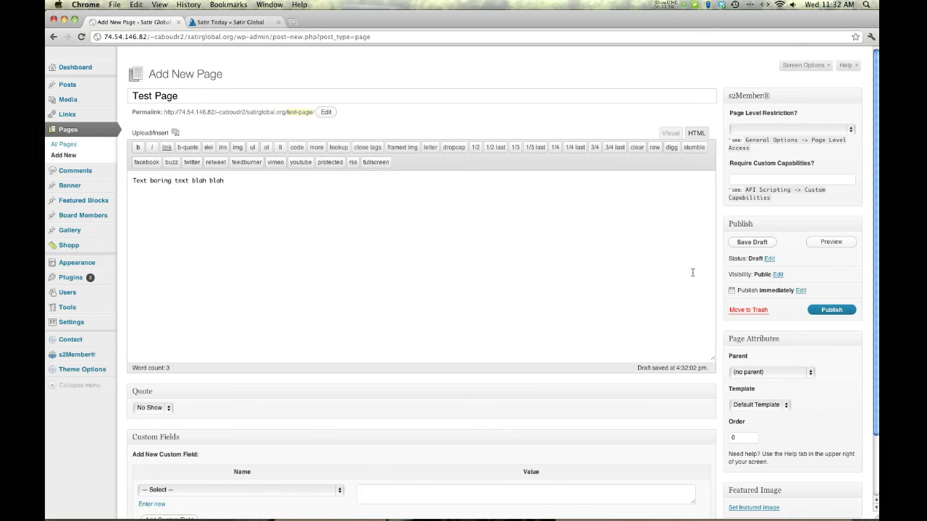
- Review the new page's available templates and compare them with the sidebar layout of the live Satir Today page
scroll(757, 217, down, 3)
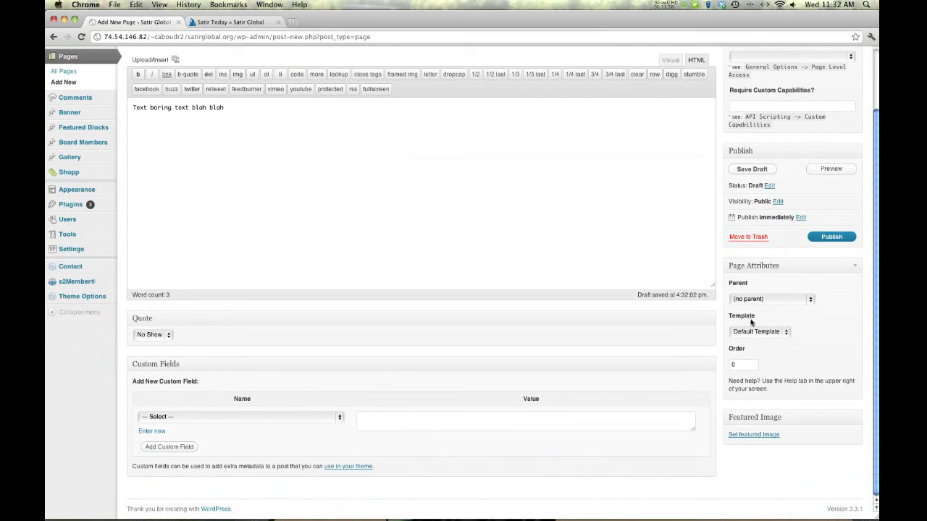
click(783, 332)
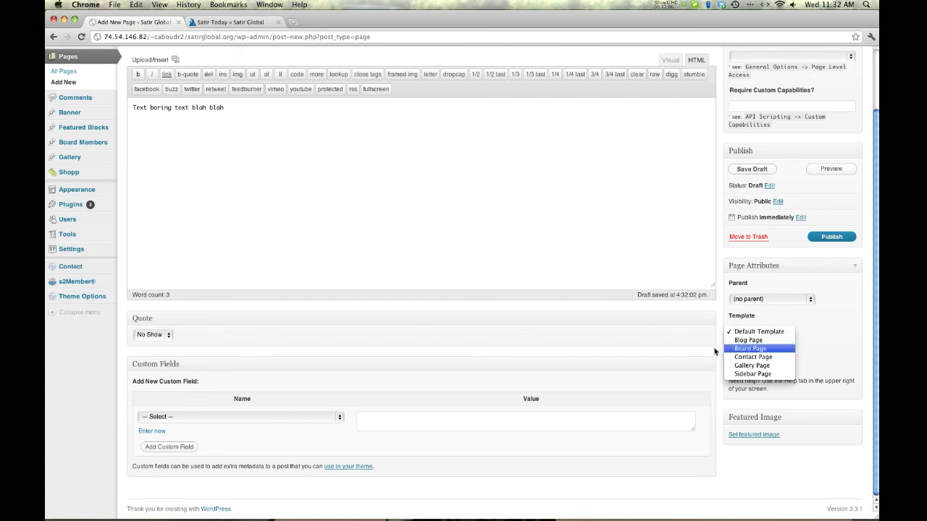
click(241, 22)
click(212, 20)
scroll(601, 233, down, 4)
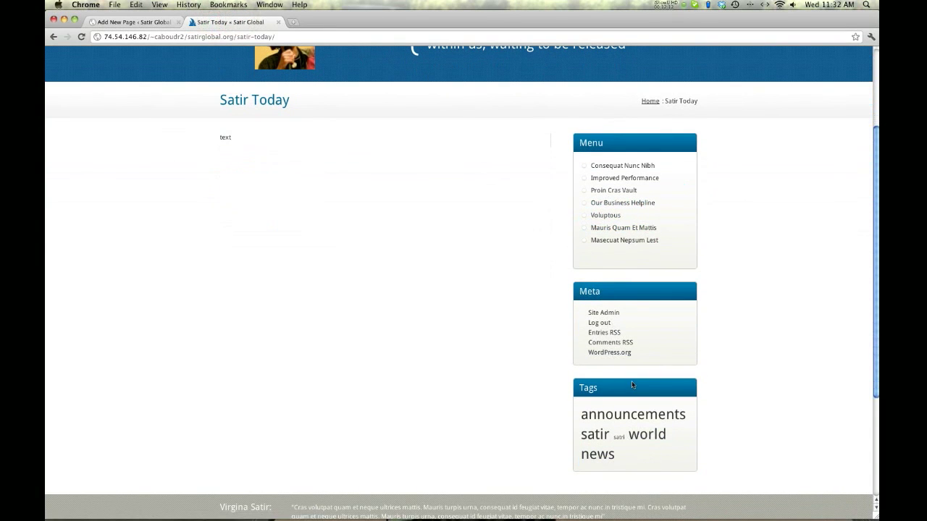
click(152, 23)
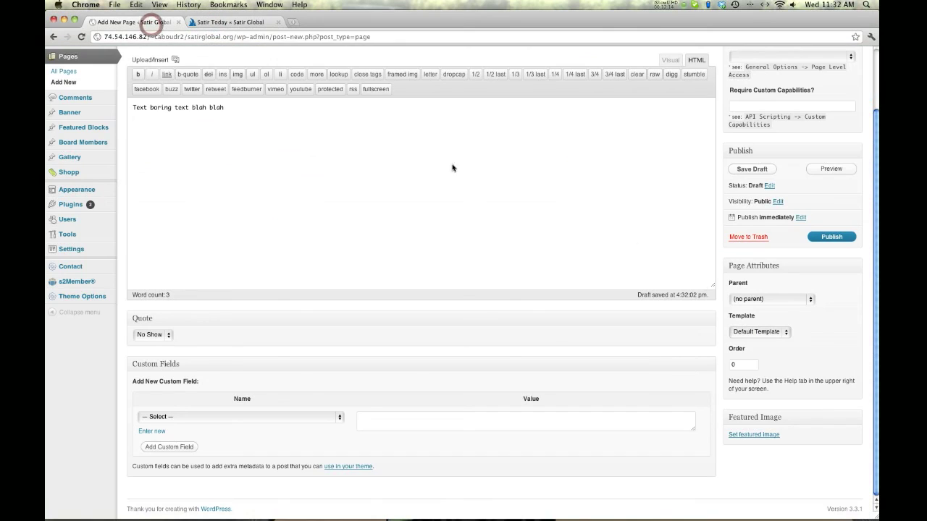
click(233, 23)
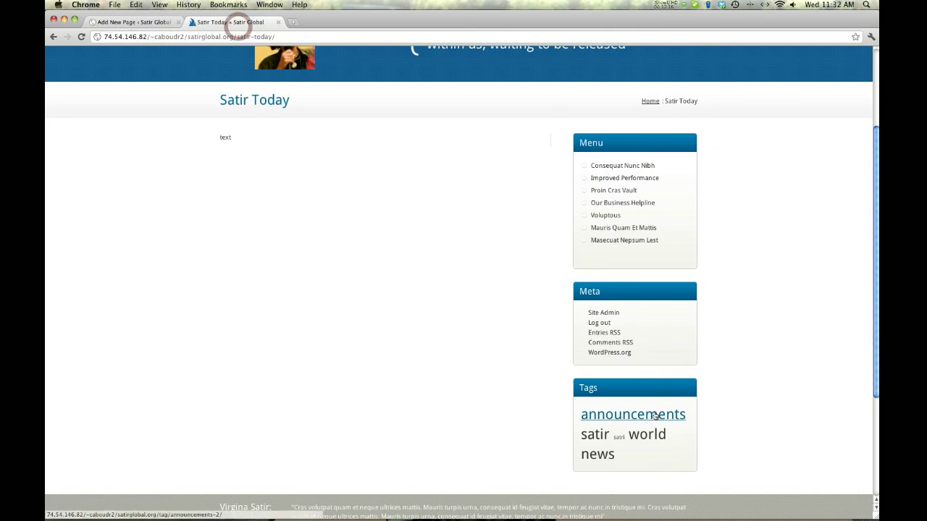
click(152, 21)
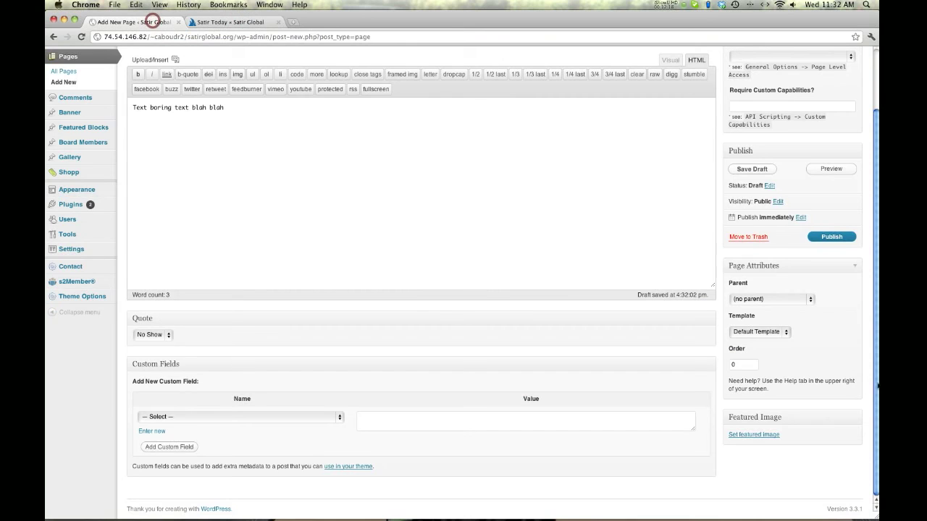
- Set Test Page's template to Sidebar Page and publish the page
click(778, 333)
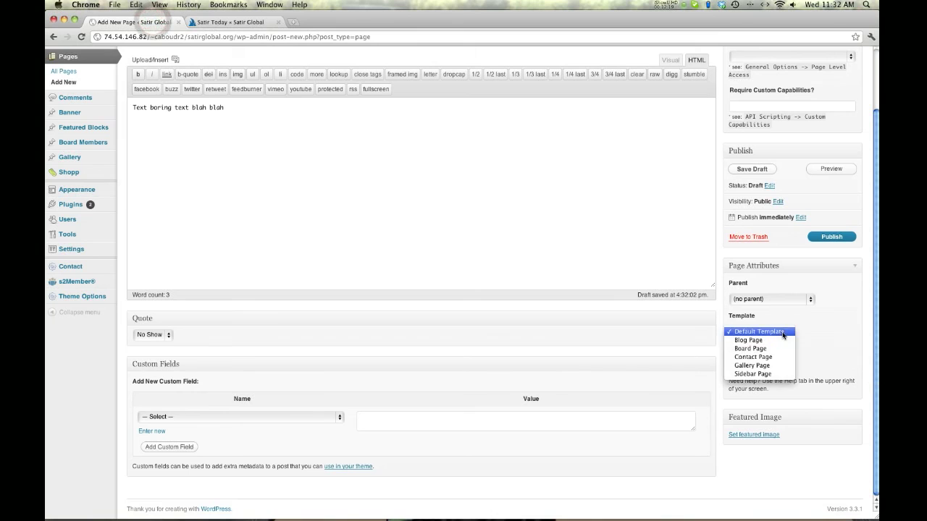
click(762, 374)
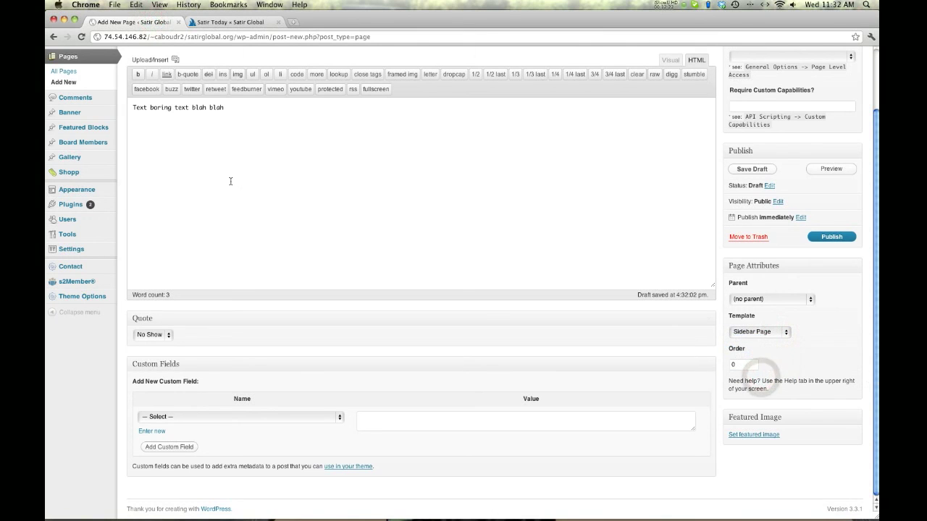
click(830, 237)
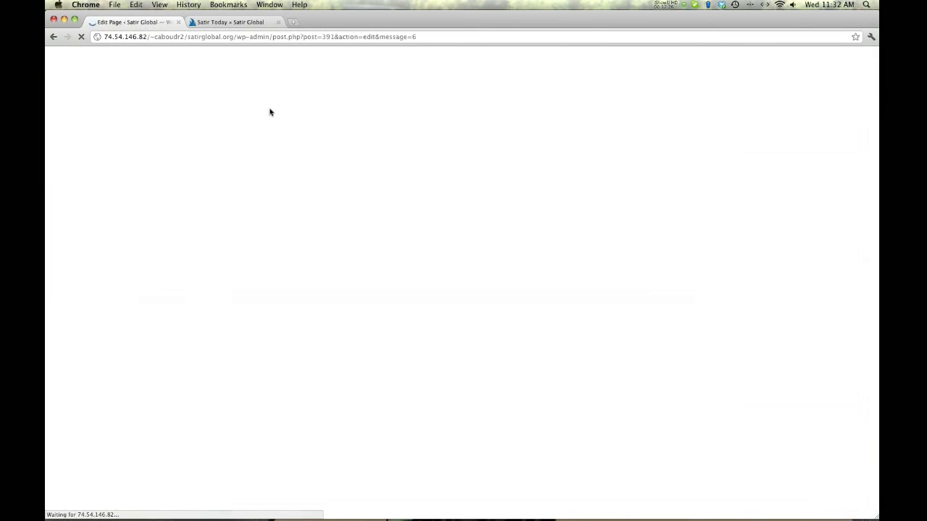
- Switch to the live Satir Today page and examine its navigation and sidebar
click(228, 24)
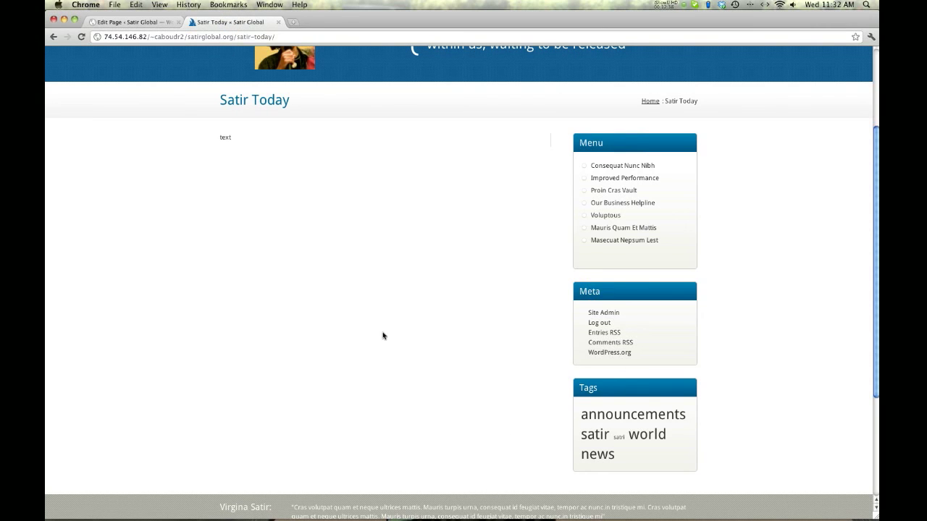
scroll(383, 335, up, 3)
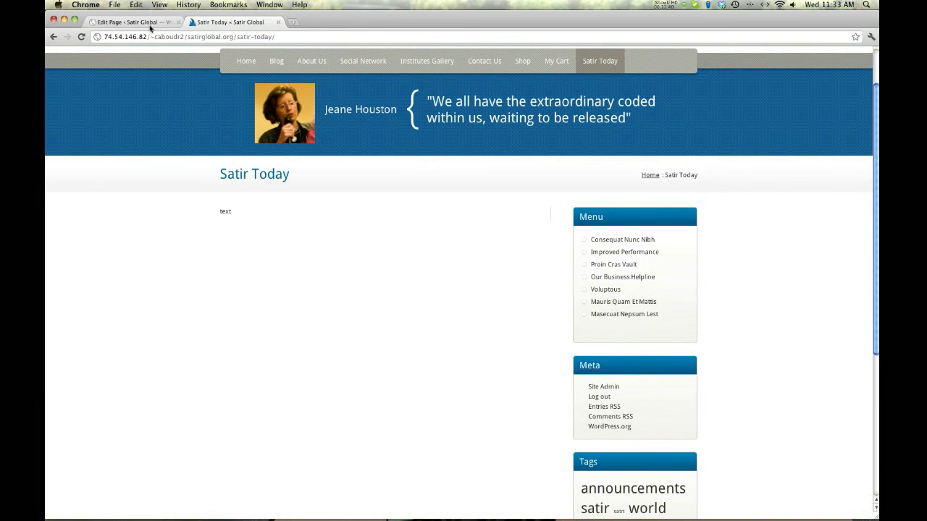
- View the published Test Page on the live site to check its sidebar, and move the page to the trash in the admin
click(152, 26)
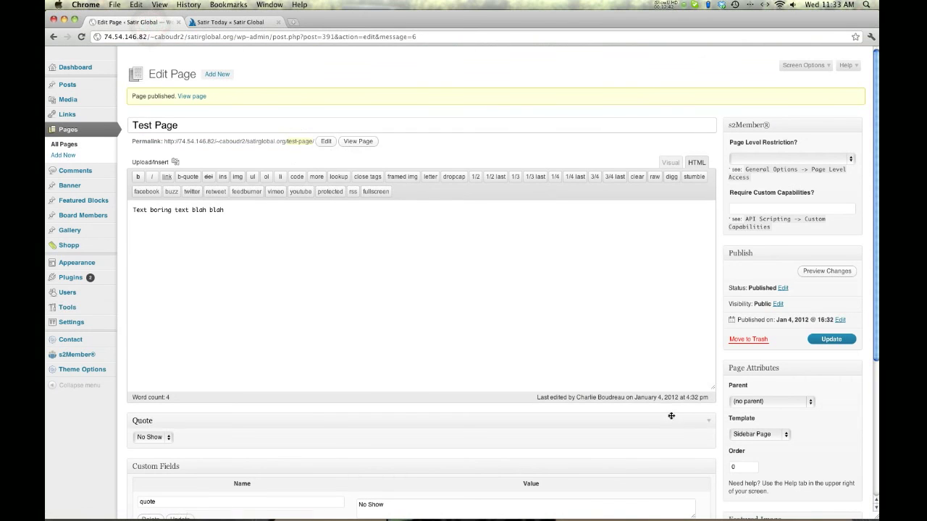
click(357, 143)
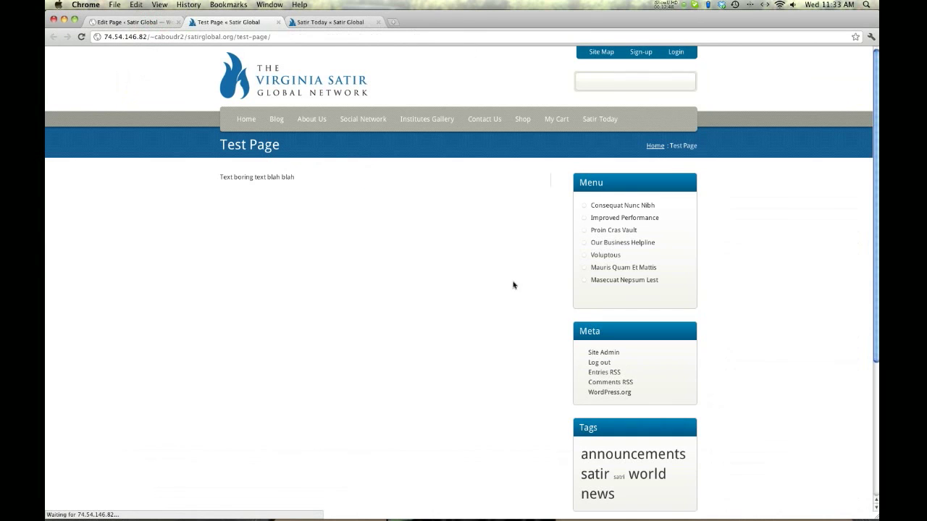
scroll(636, 208, down, 4)
scroll(616, 311, up, 3)
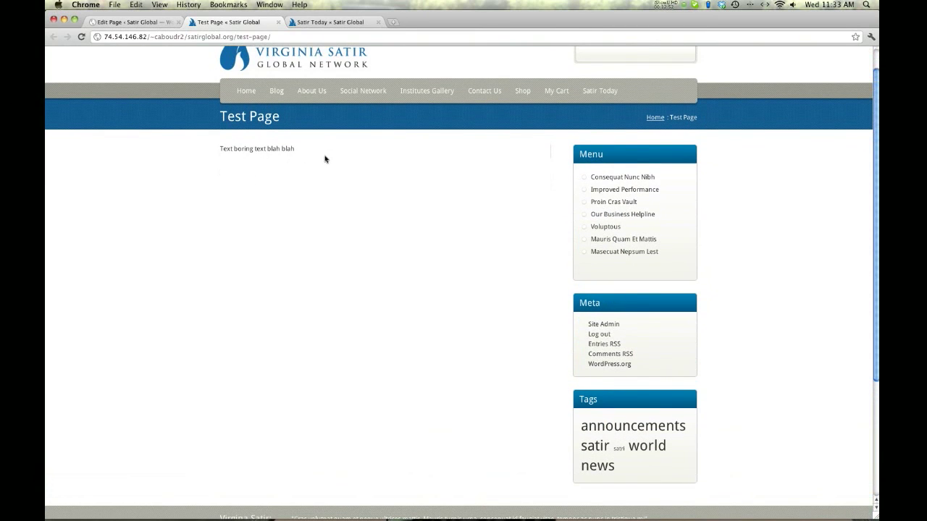
click(145, 24)
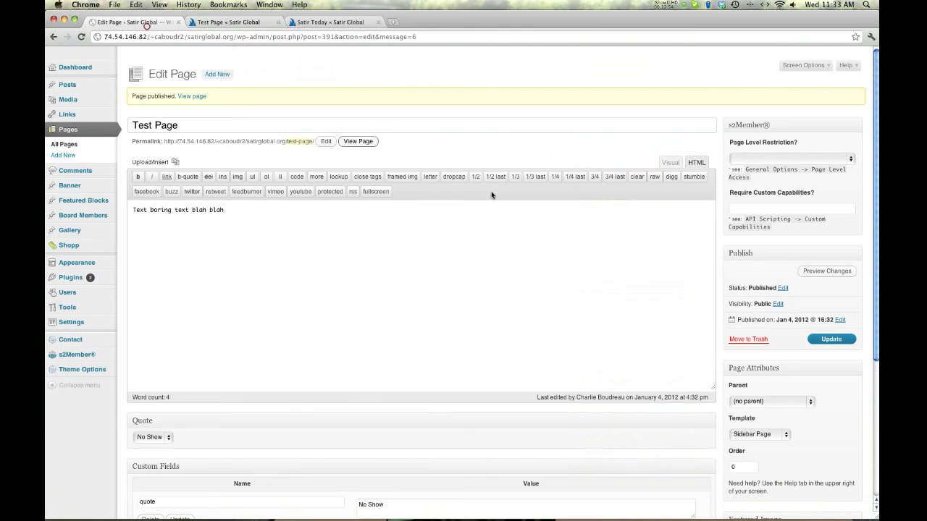
click(753, 338)
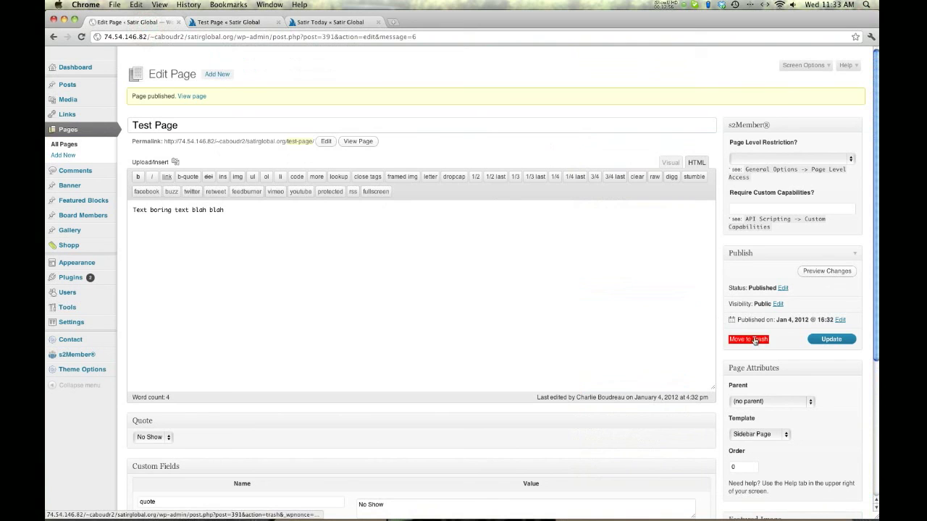
- Open the Widgets management page and expand the Sidebar widget area to examine the widgets assigned to it
mouse_move(124, 266)
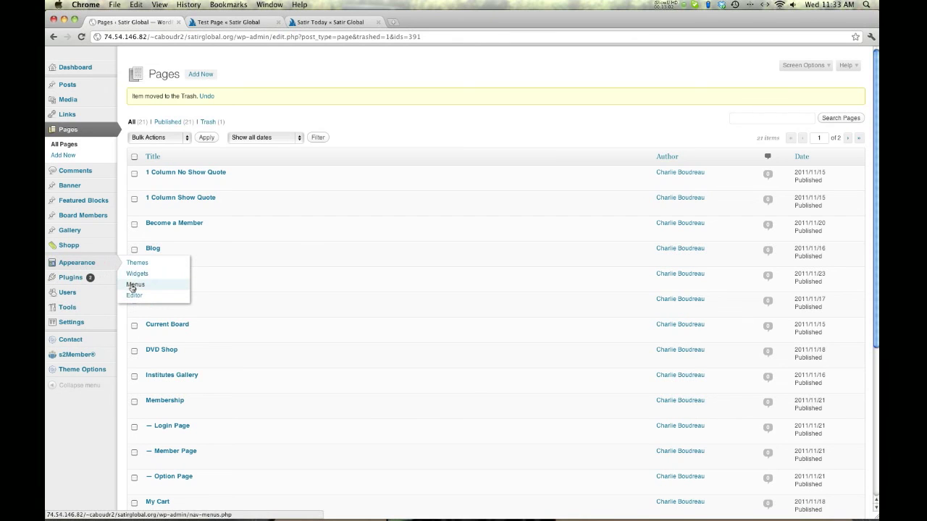
click(134, 278)
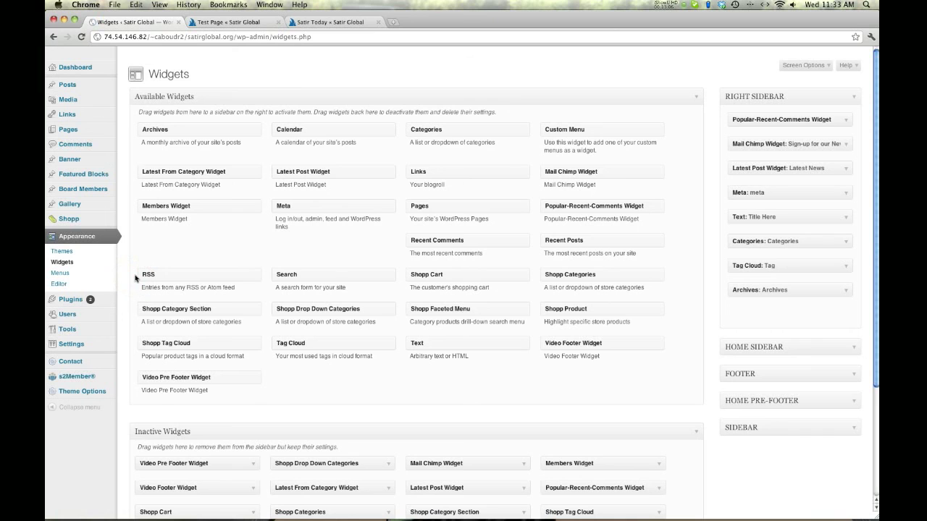
click(853, 428)
scroll(833, 435, down, 1)
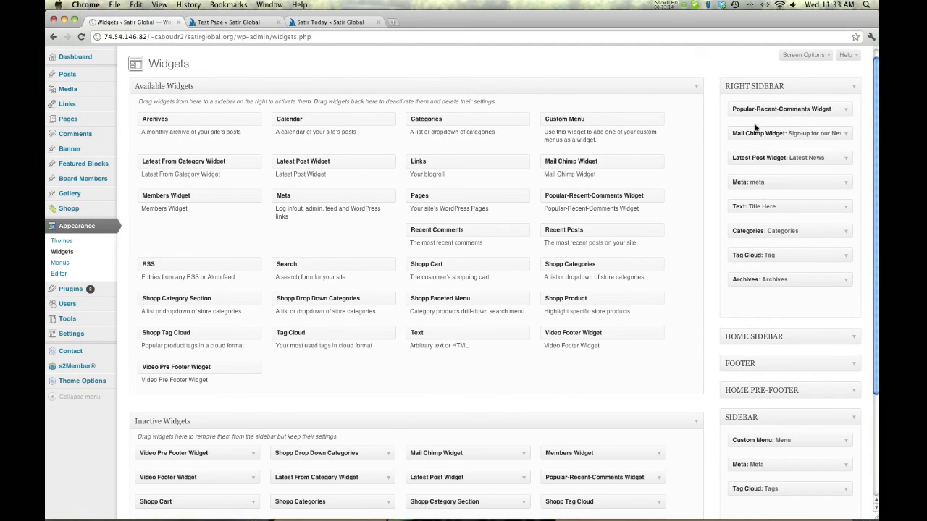
scroll(753, 234, down, 3)
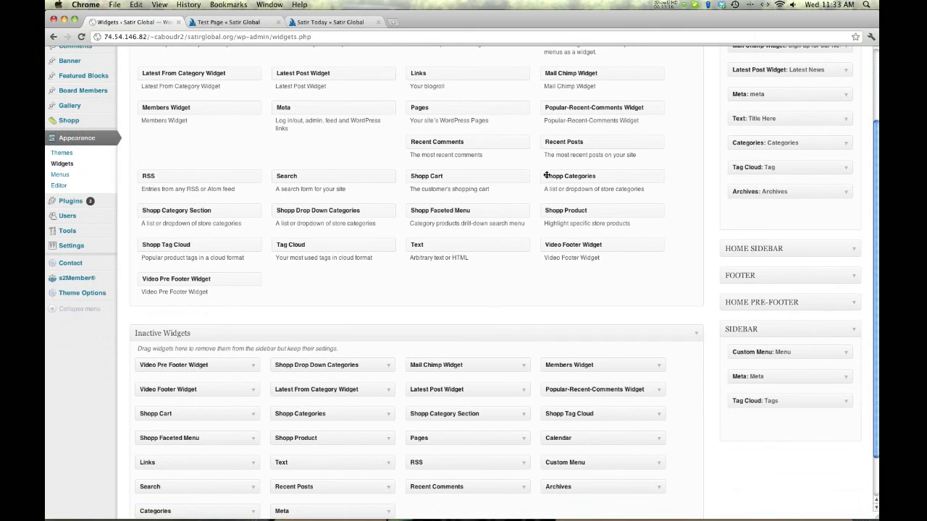